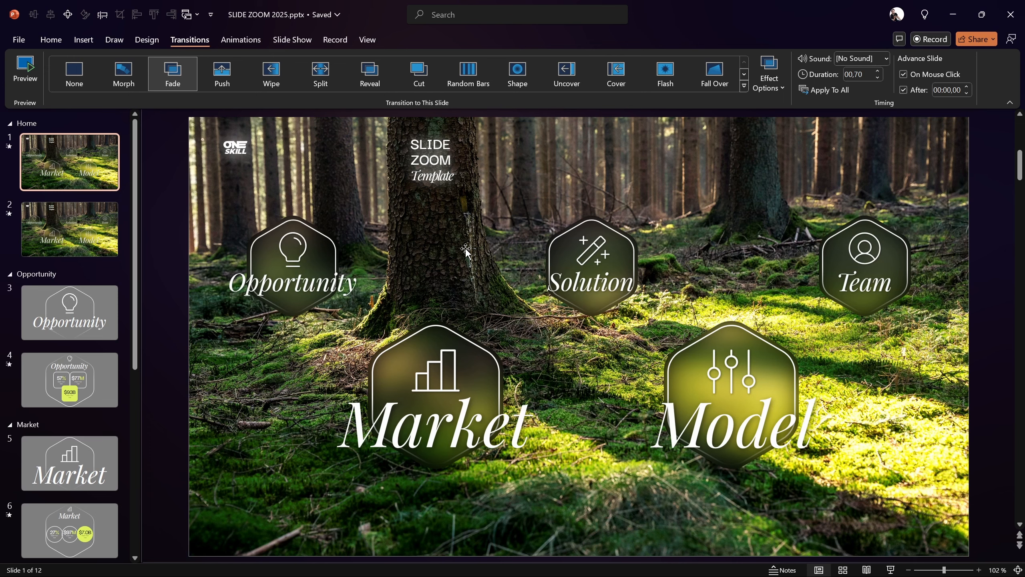
Step: Create a new blank presentation, hide the notes pane and change the first slide to the Blank layout
left_click(18, 39)
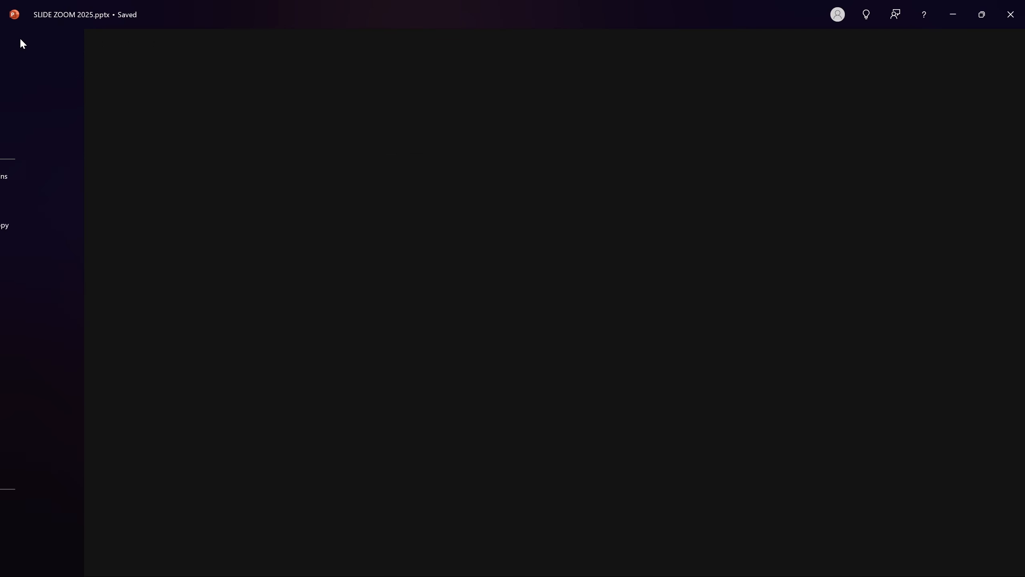
left_click(170, 134)
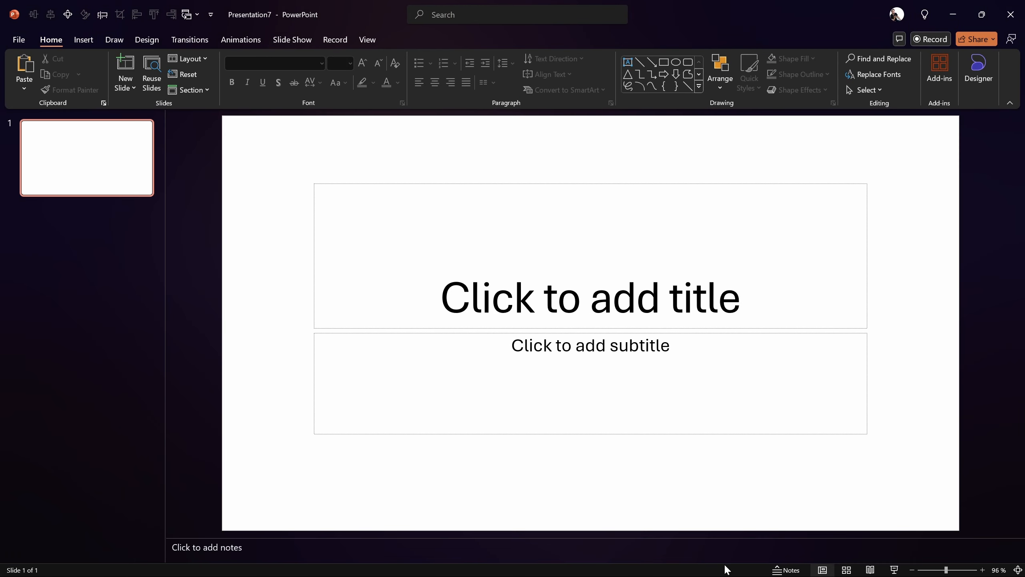
left_click(785, 570)
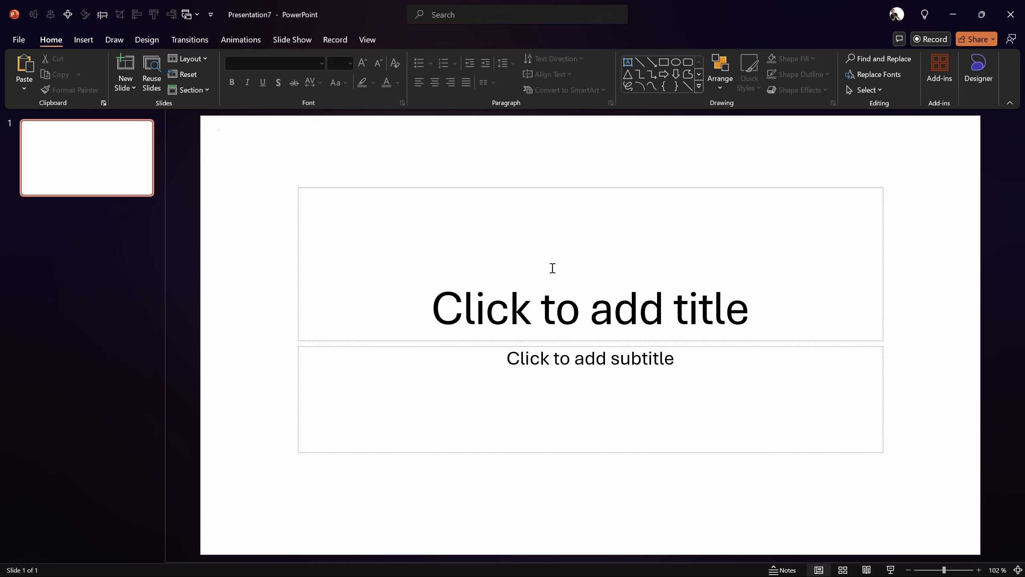
left_click(188, 59)
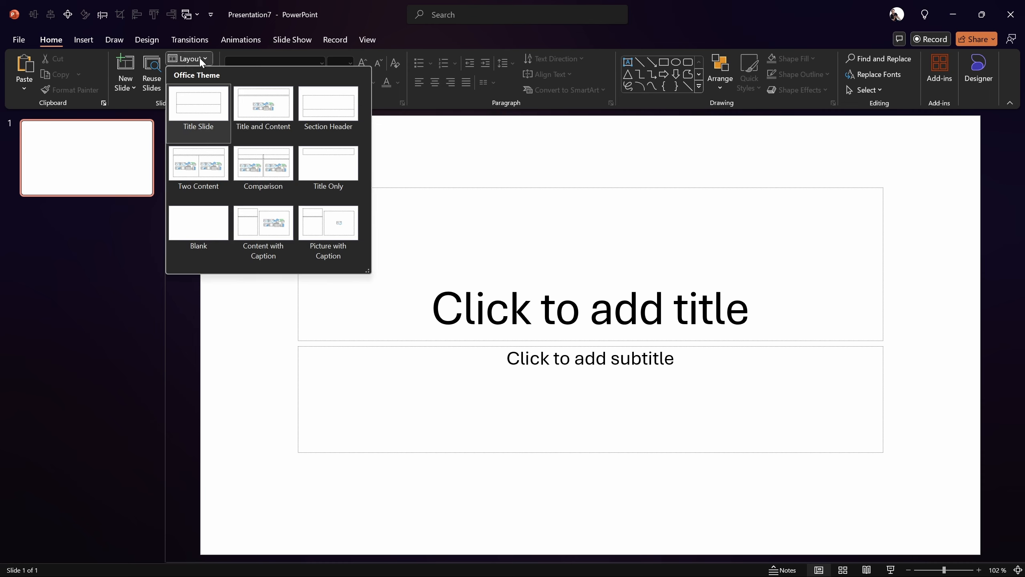
left_click(204, 230)
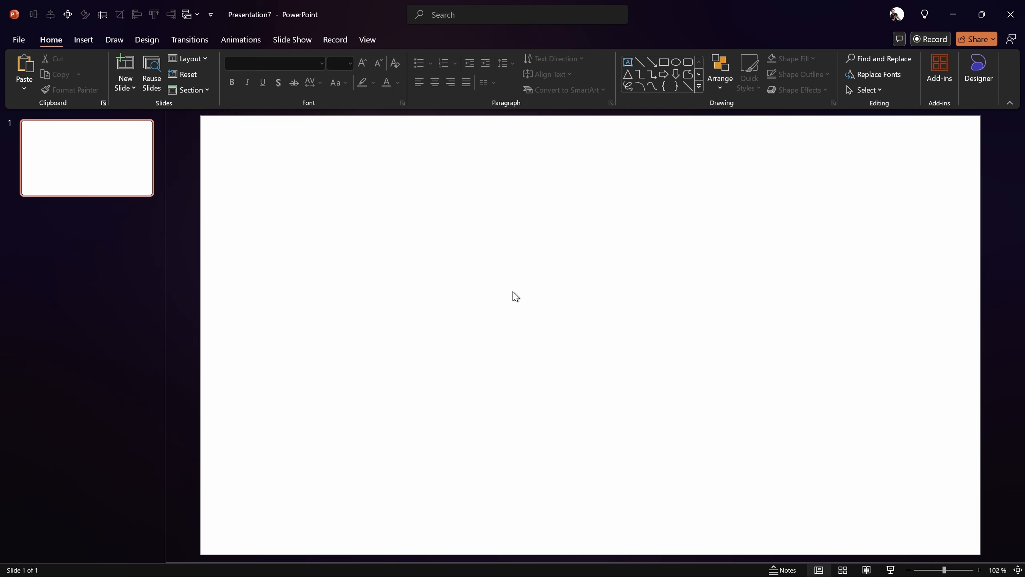
Step: View the home slide of SLIDE ZOOM 2025.pptx, and look through the Forest collection on Unsplash in the browser
left_click(187, 14)
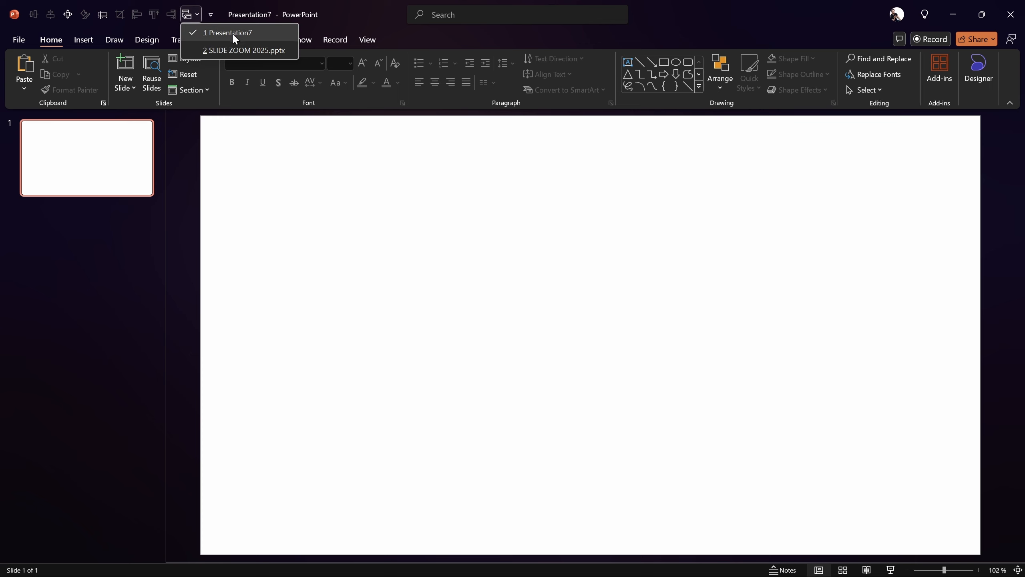
left_click(238, 48)
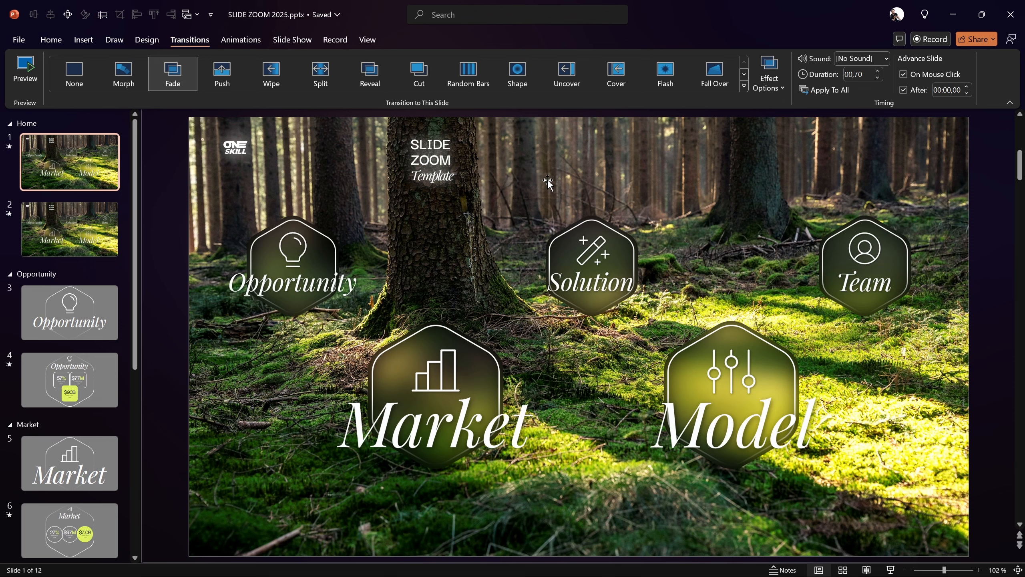
key("alt+Tab")
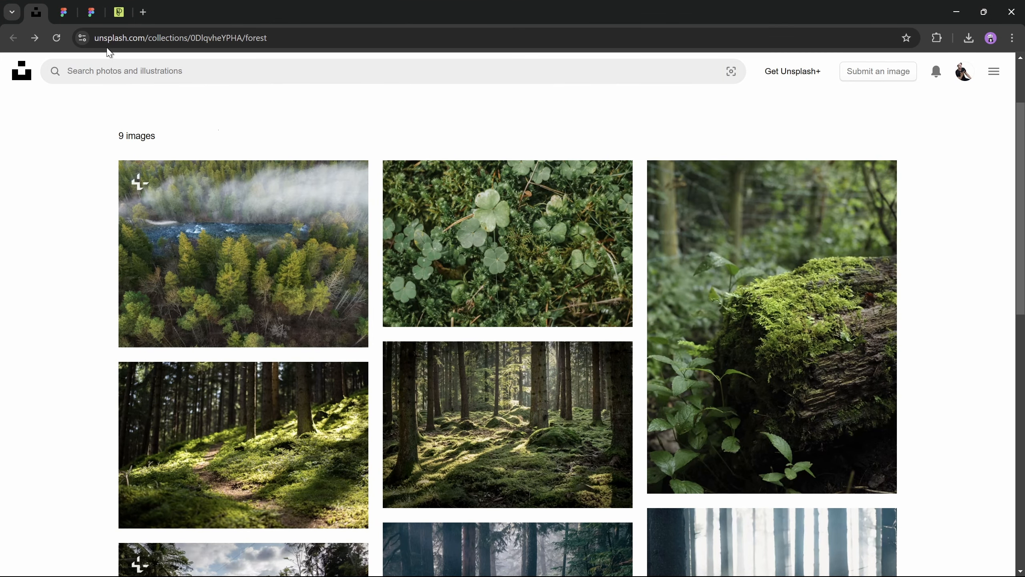
scroll(79, 186, "up", 2)
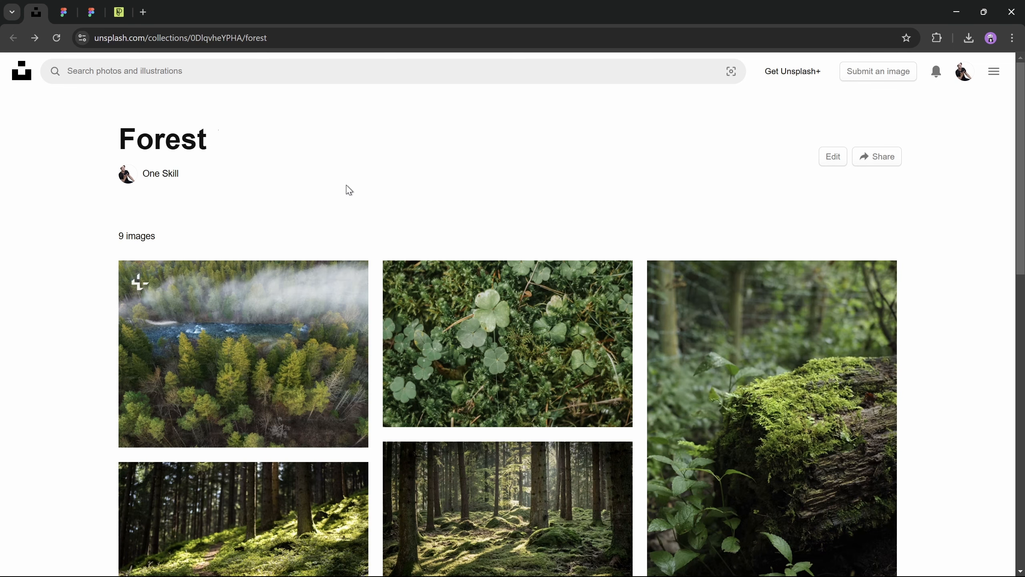
scroll(143, 230, "down", 5)
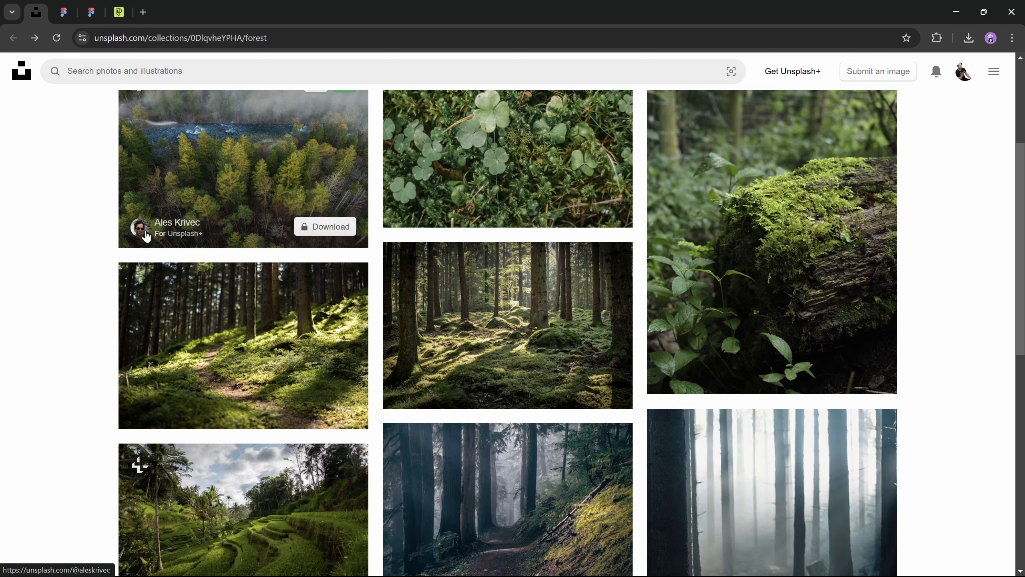
scroll(143, 230, "down", 2)
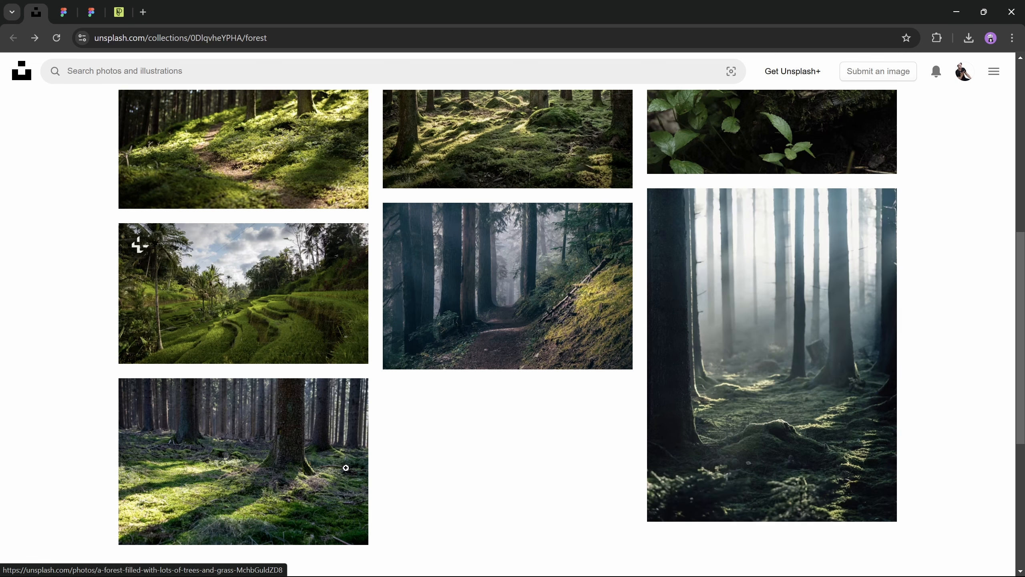
Step: Open the photo of sunlit moss and a thick tree trunk at full size and copy the image
left_click(252, 460)
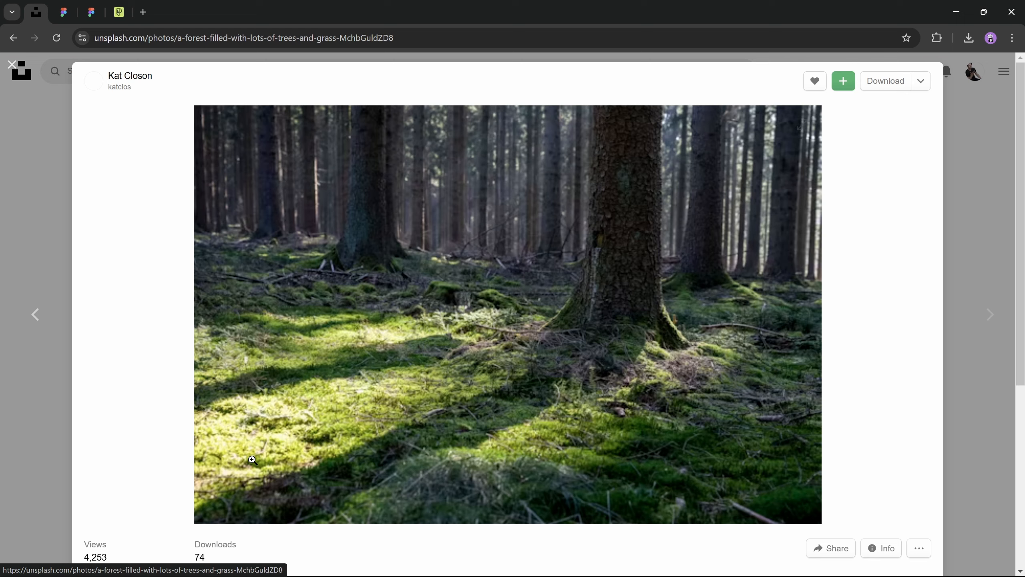
scroll(483, 317, "down", 2)
scroll(483, 317, "up", 2)
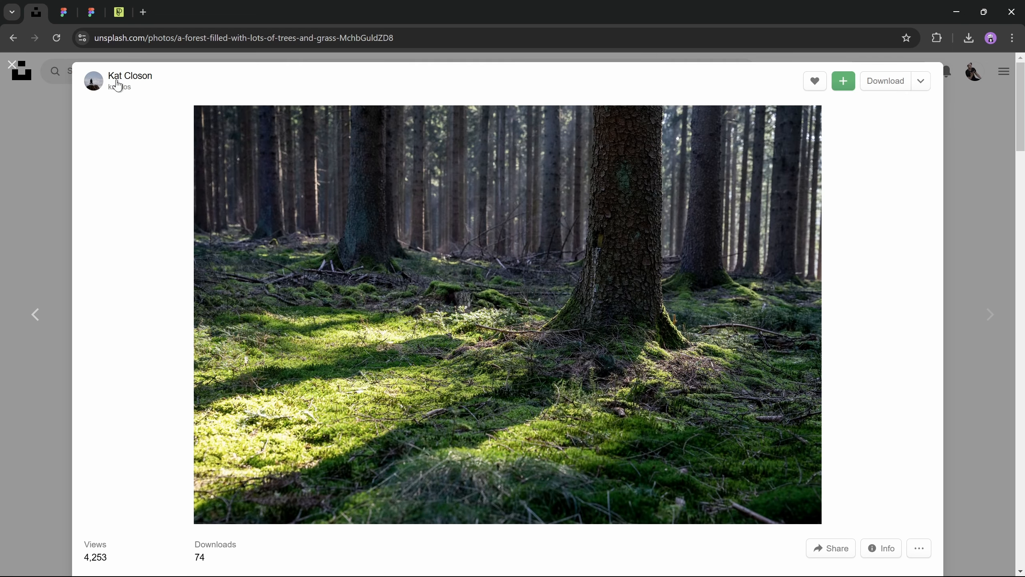
left_click(504, 294)
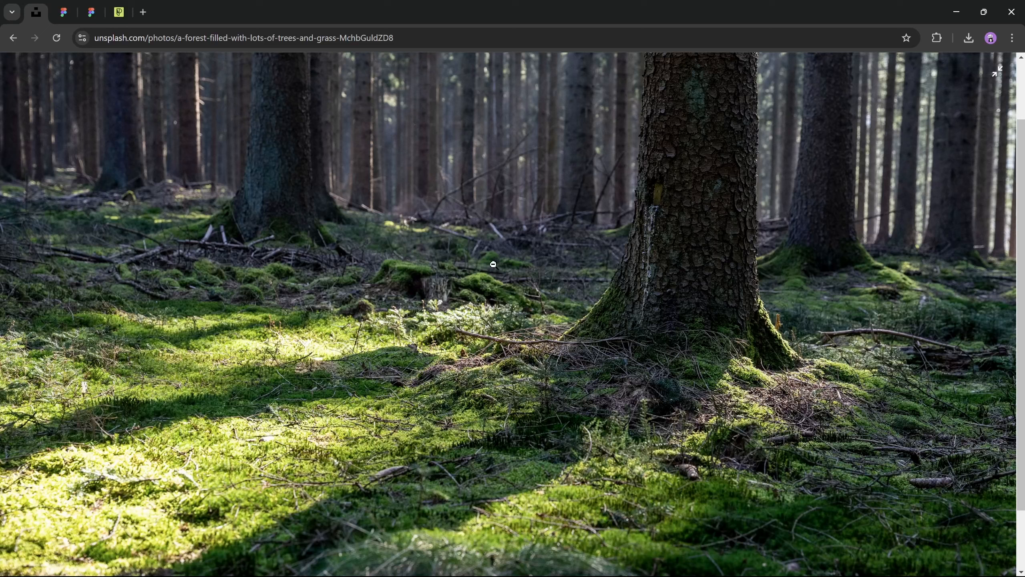
right_click(515, 295)
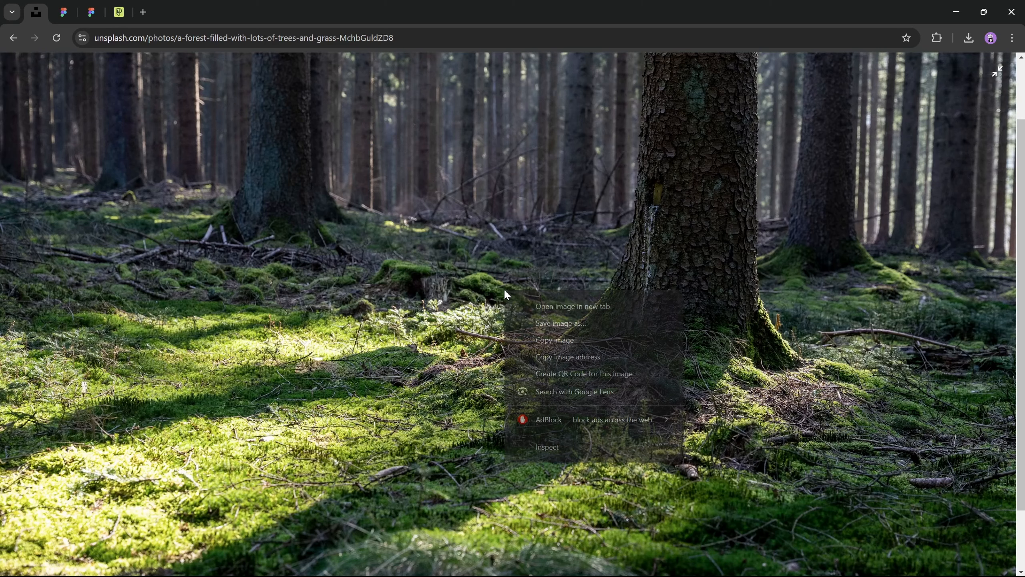
left_click(562, 340)
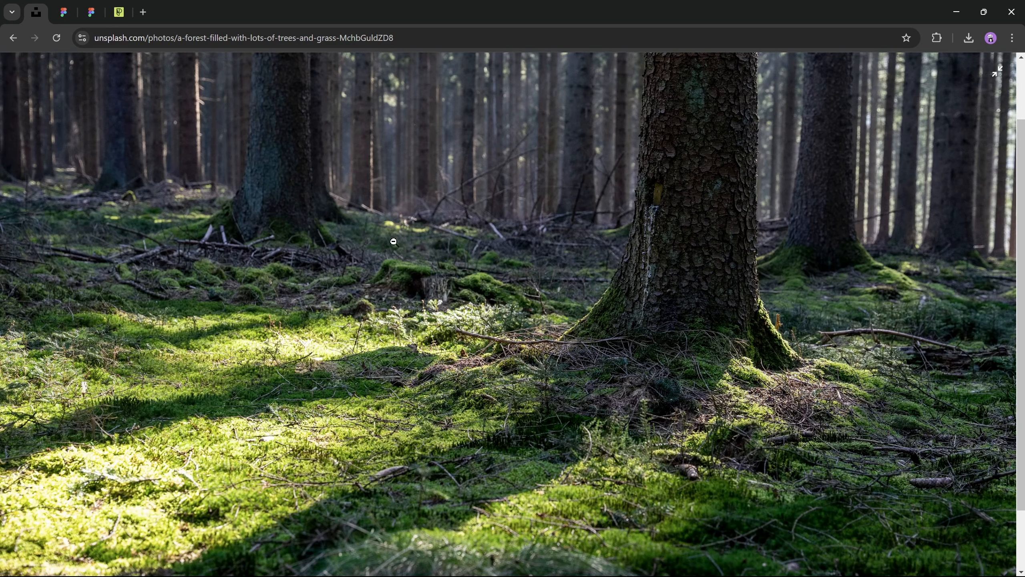
Step: Switch to Presentation7 in PowerPoint and paste the copied forest image onto the blank slide
key("alt+Tab")
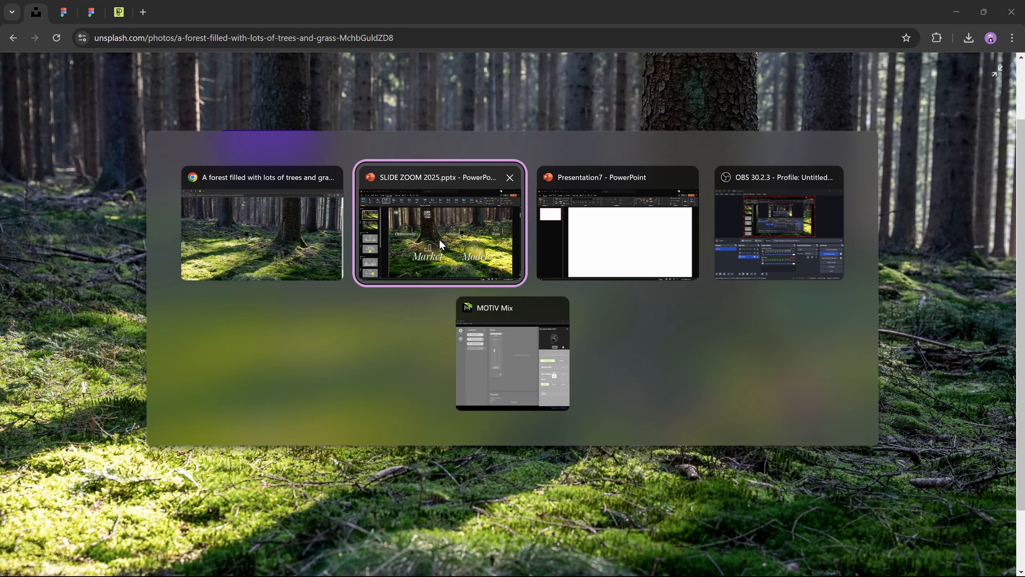
left_click(619, 246)
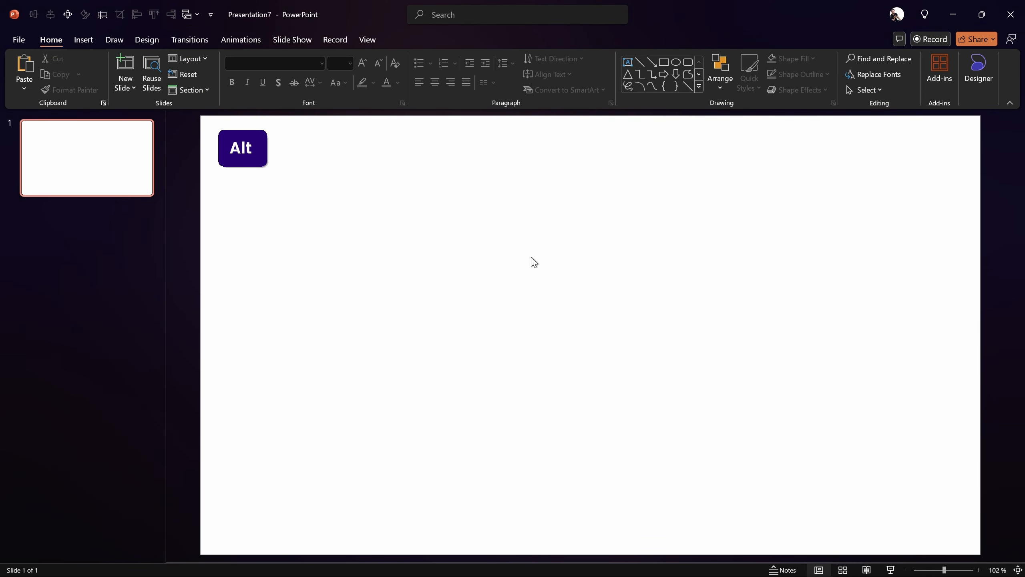
key("ctrl+v")
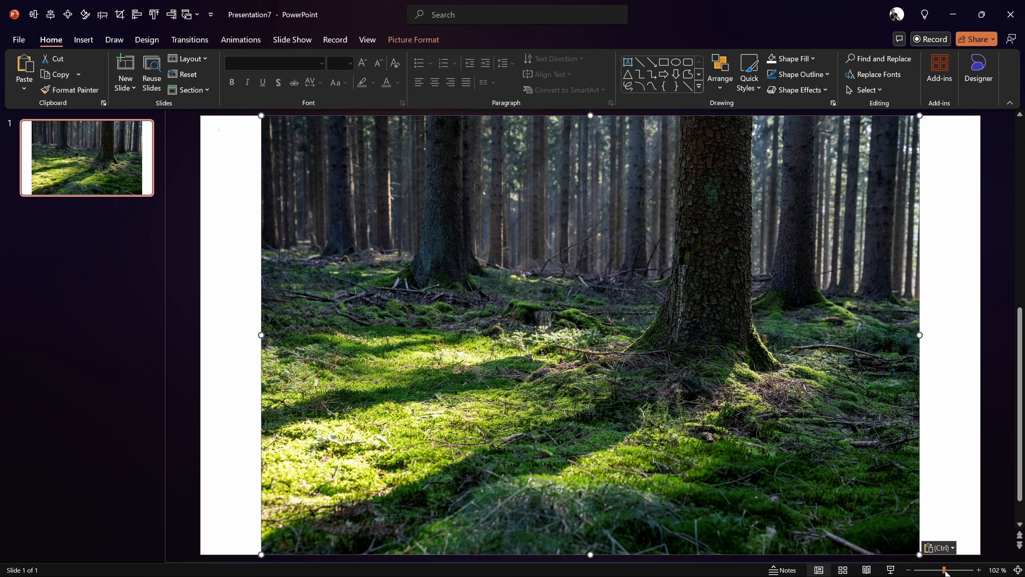
Step: Enlarge the forest picture proportionally until it spans the full slide width, keeping its lower edge on the slide's lower edge
left_click_drag(944, 572, 937, 572)
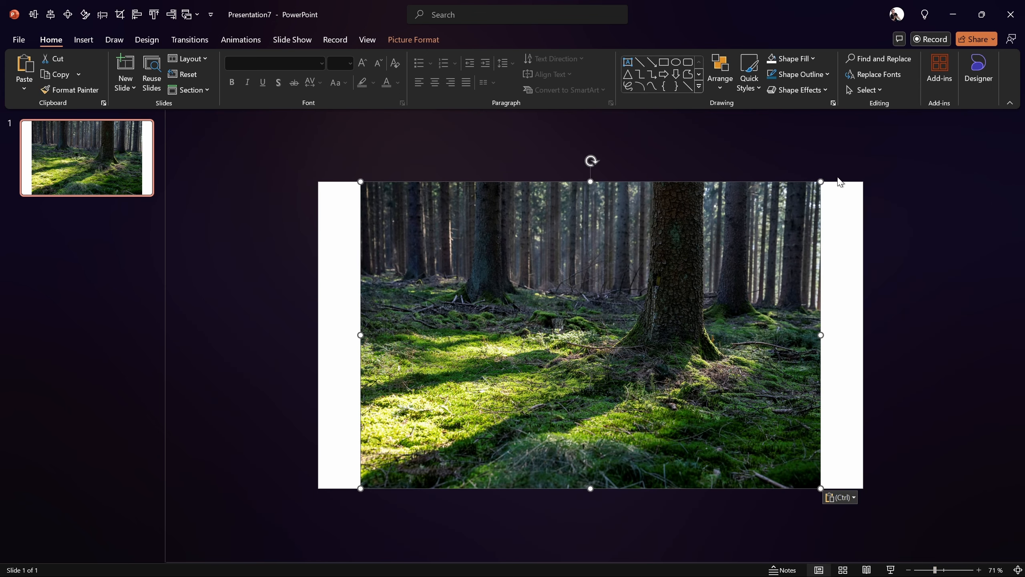
left_click(859, 174)
left_click(733, 242)
left_click_drag(822, 183, 863, 153)
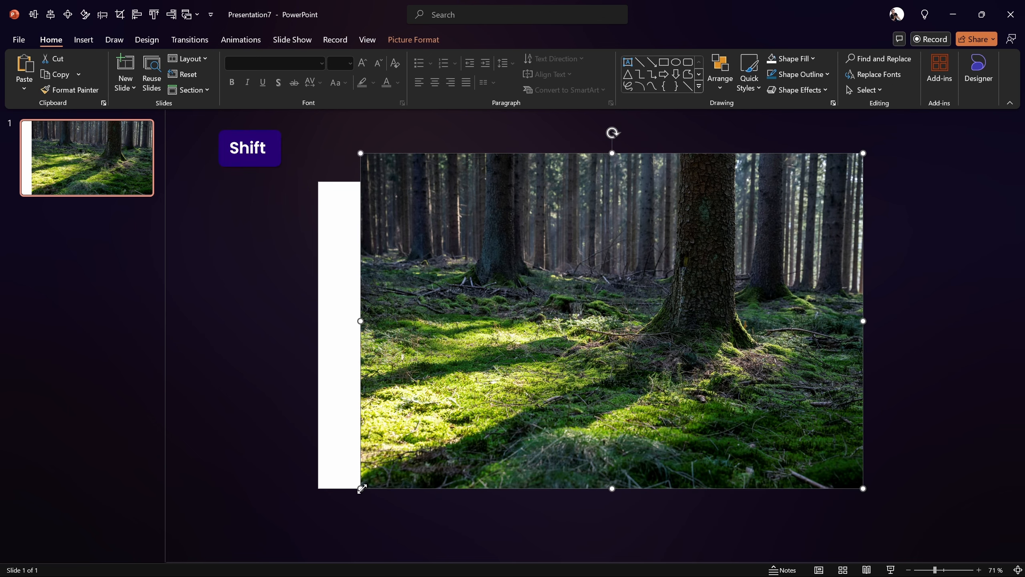
left_click_drag(361, 488, 344, 510)
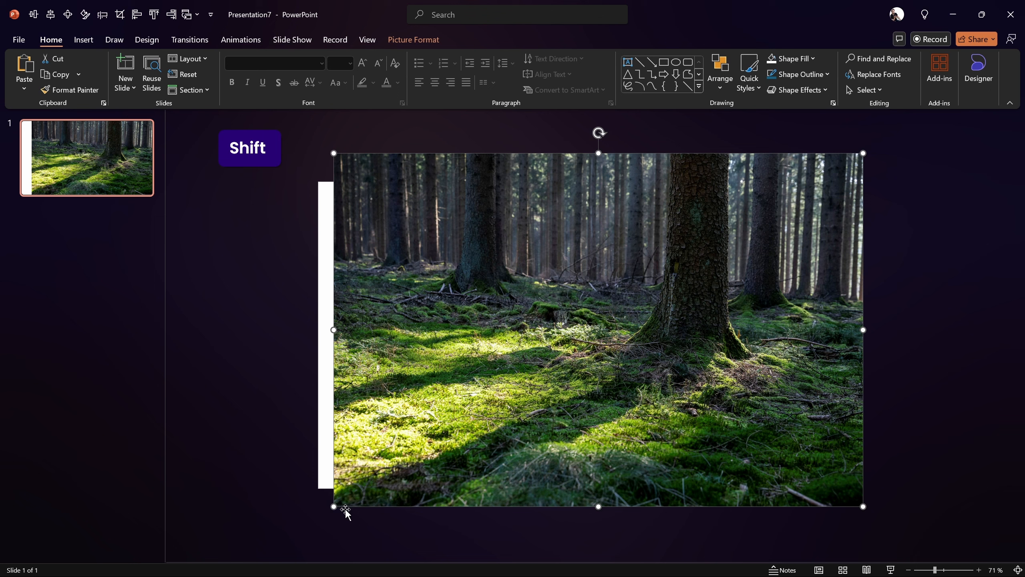
key("ctrl+z")
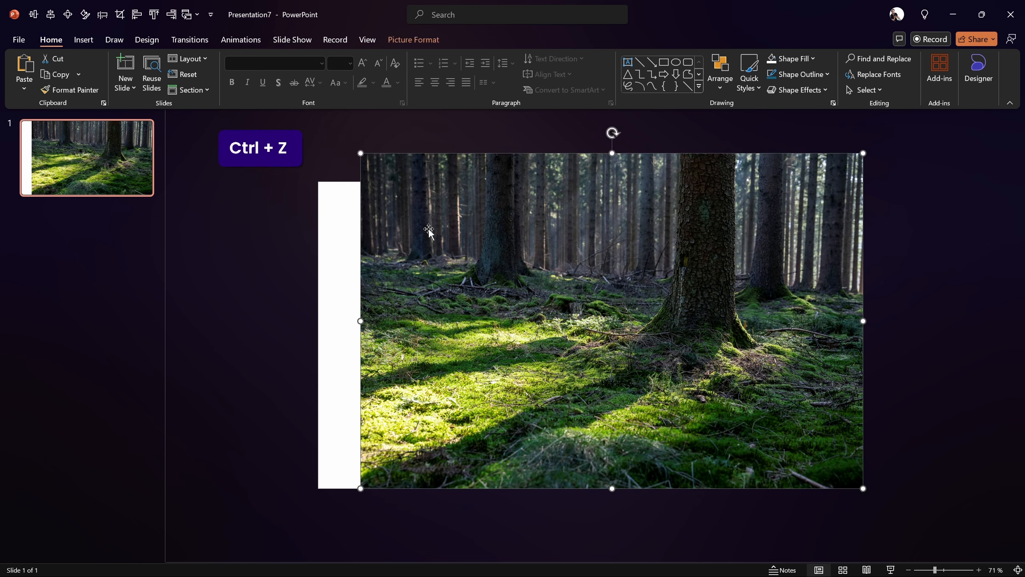
left_click_drag(361, 153, 319, 125)
left_click(286, 253)
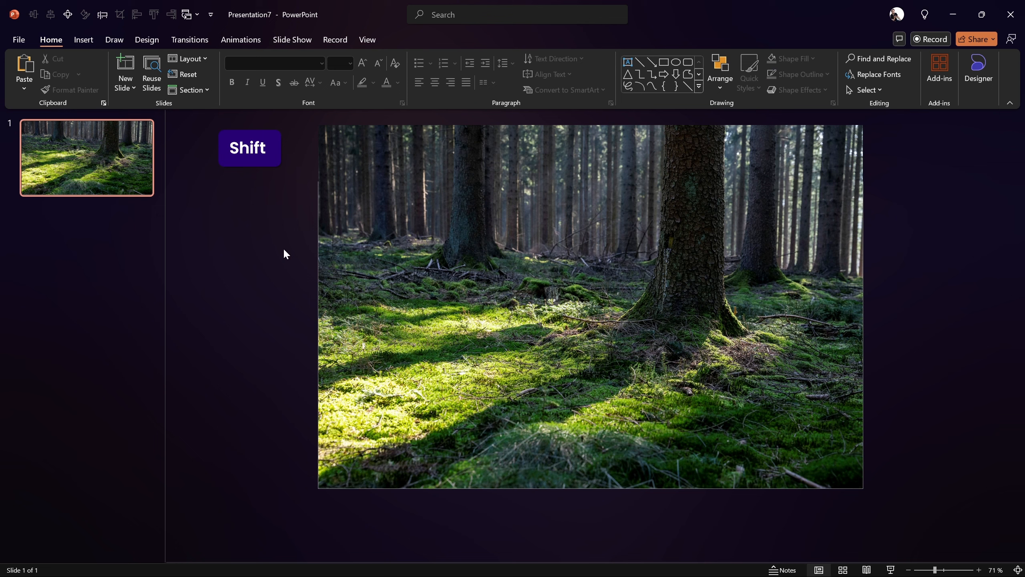
Step: Crop the upper part of the forest picture down to the slide's upper edge and fit the slide to the window
left_click(607, 153)
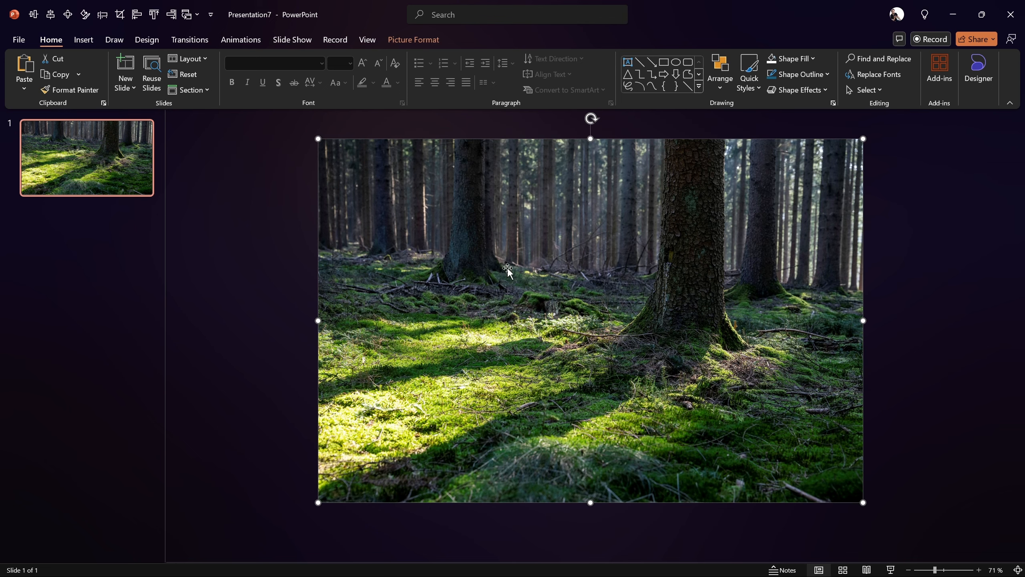
left_click(417, 41)
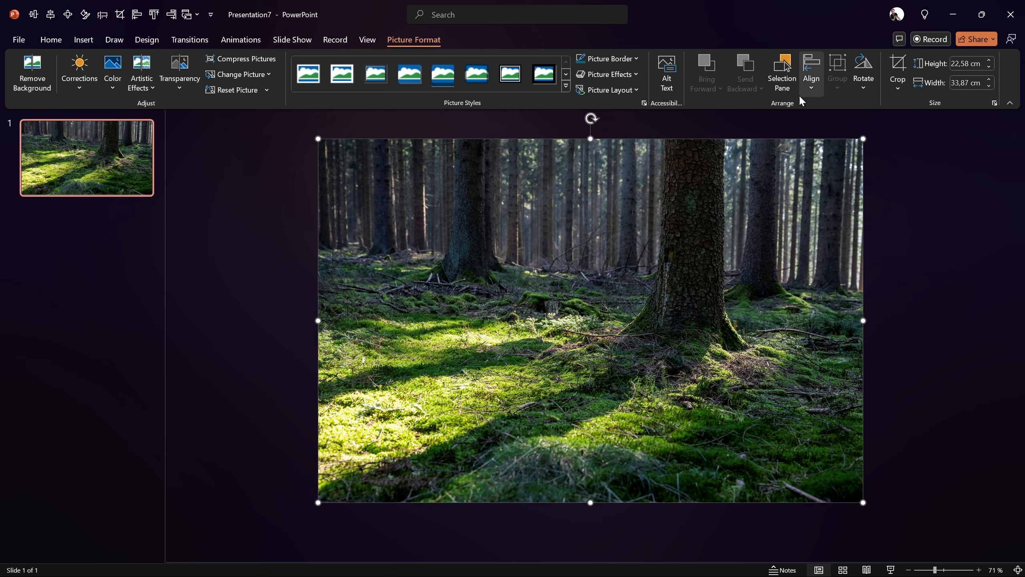
left_click(899, 67)
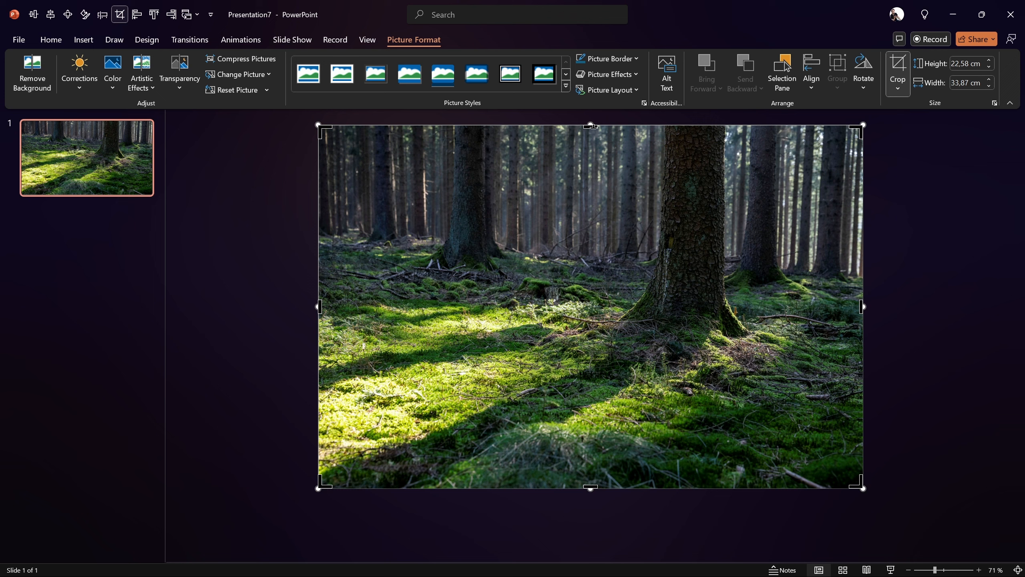
left_click_drag(590, 126, 586, 183)
left_click(923, 193)
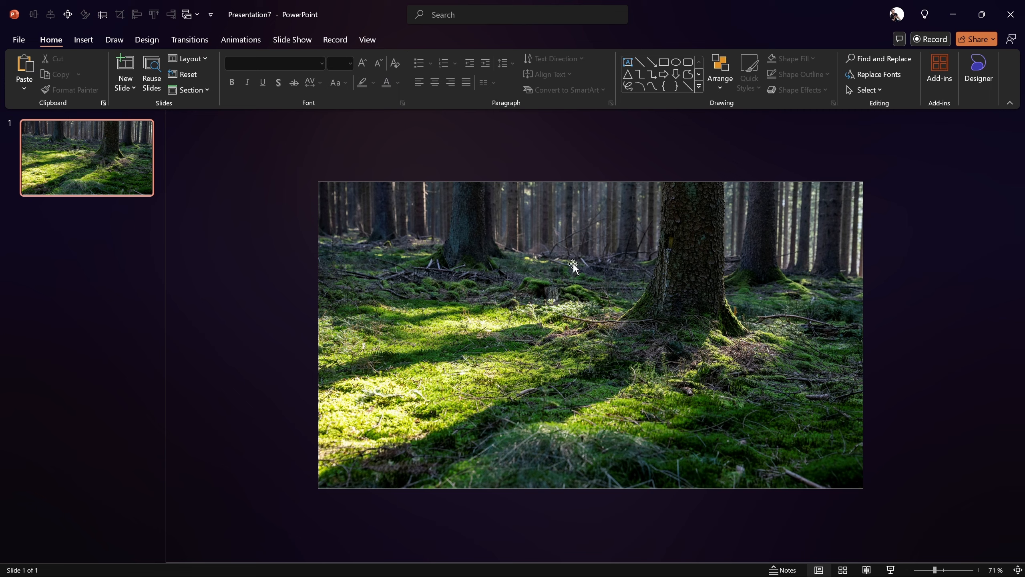
left_click(1018, 570)
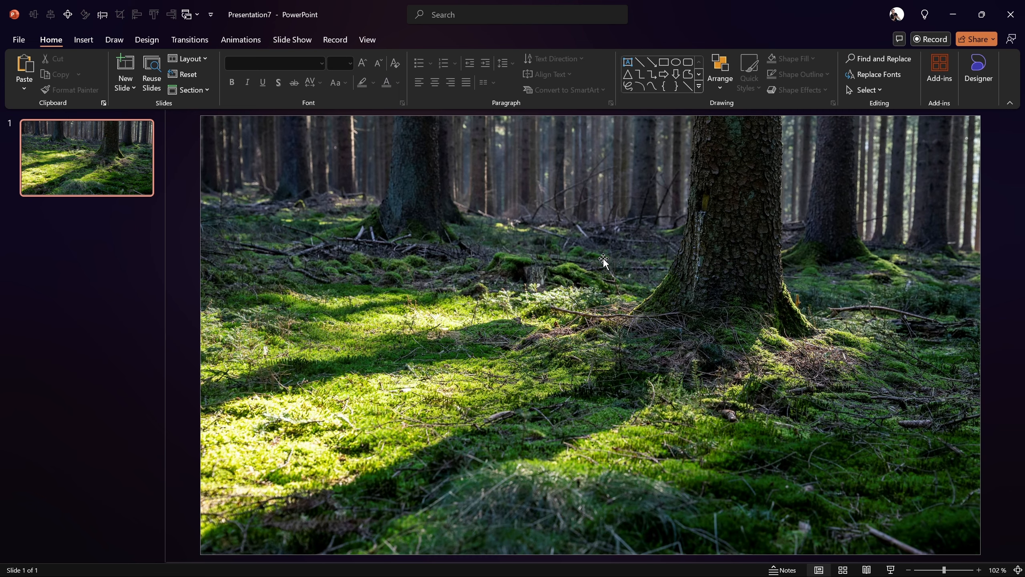
Step: Compare with the home slide background in SLIDE ZOOM 2025.pptx and return to Presentation7
left_click(187, 15)
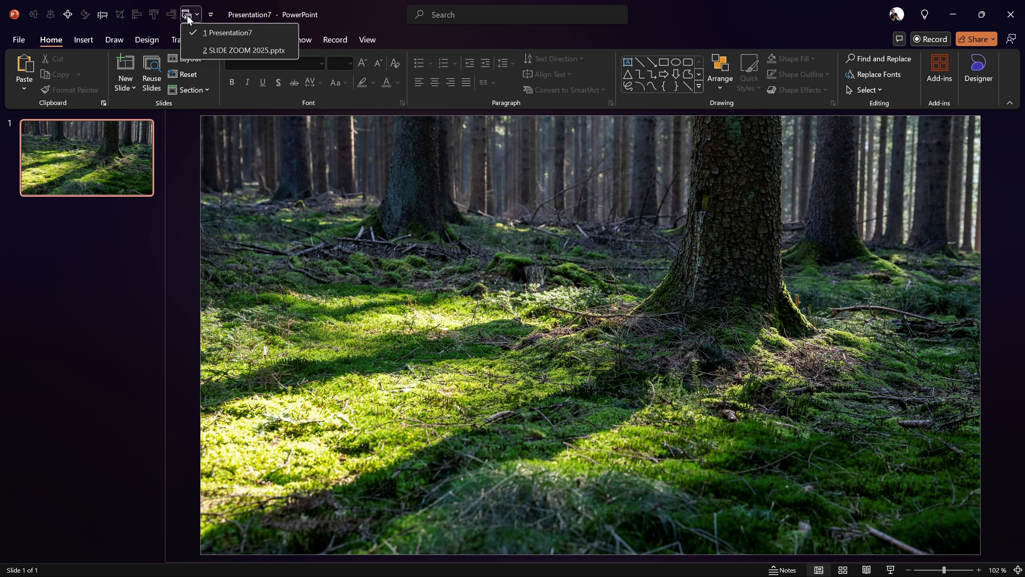
left_click(230, 49)
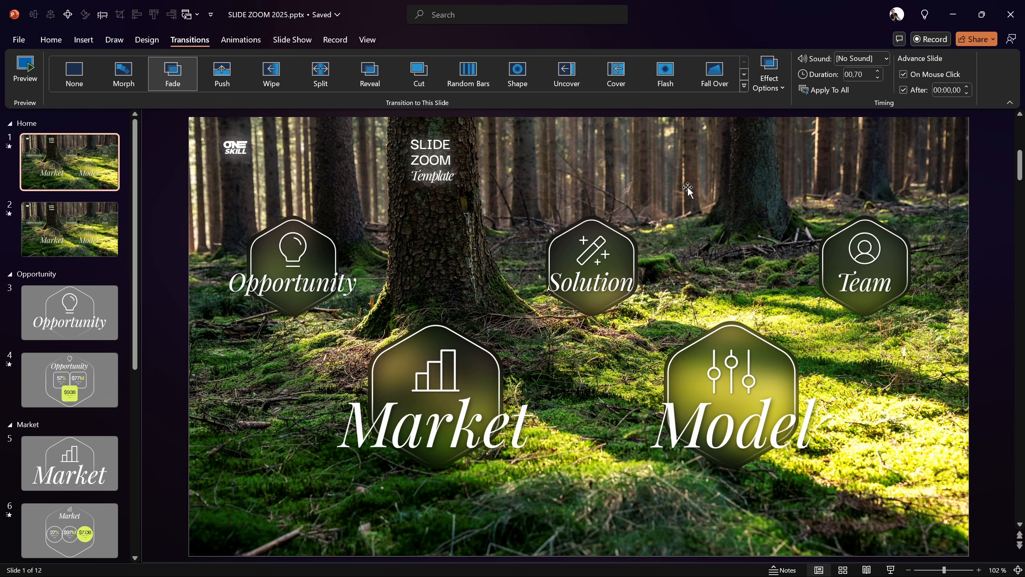
left_click(191, 16)
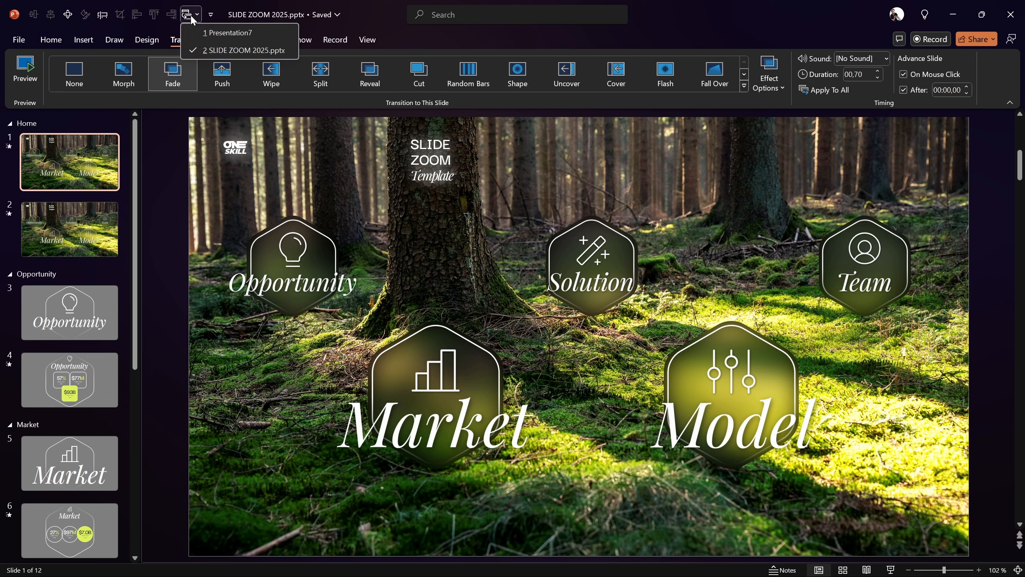
left_click(225, 33)
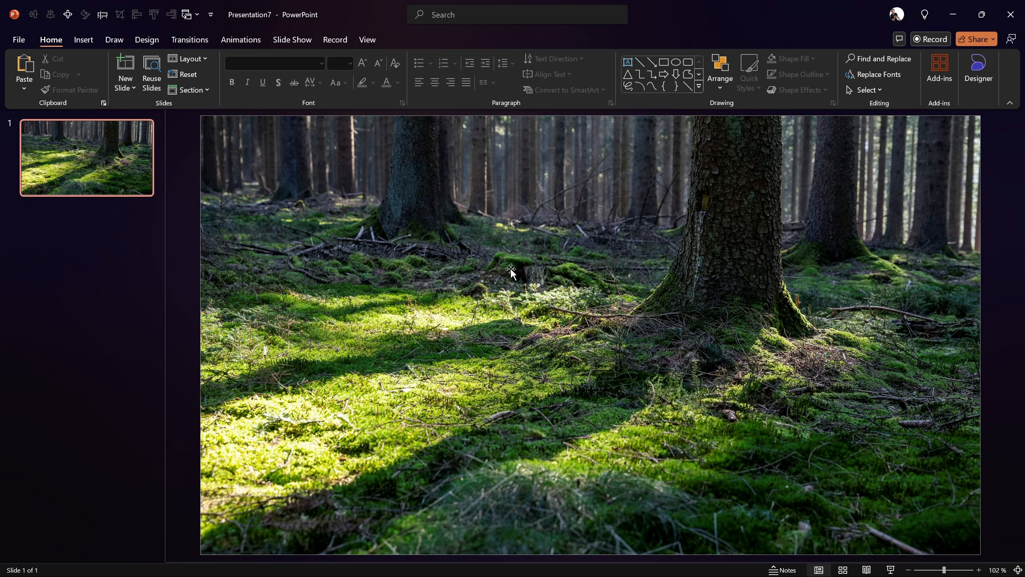
Step: Flip the forest picture horizontally
left_click(495, 283)
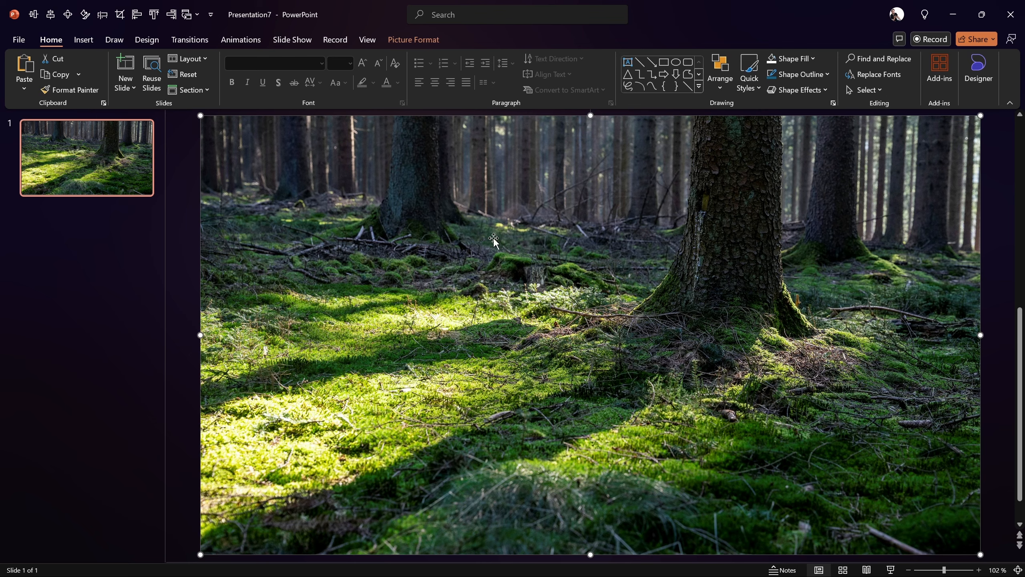
left_click(428, 45)
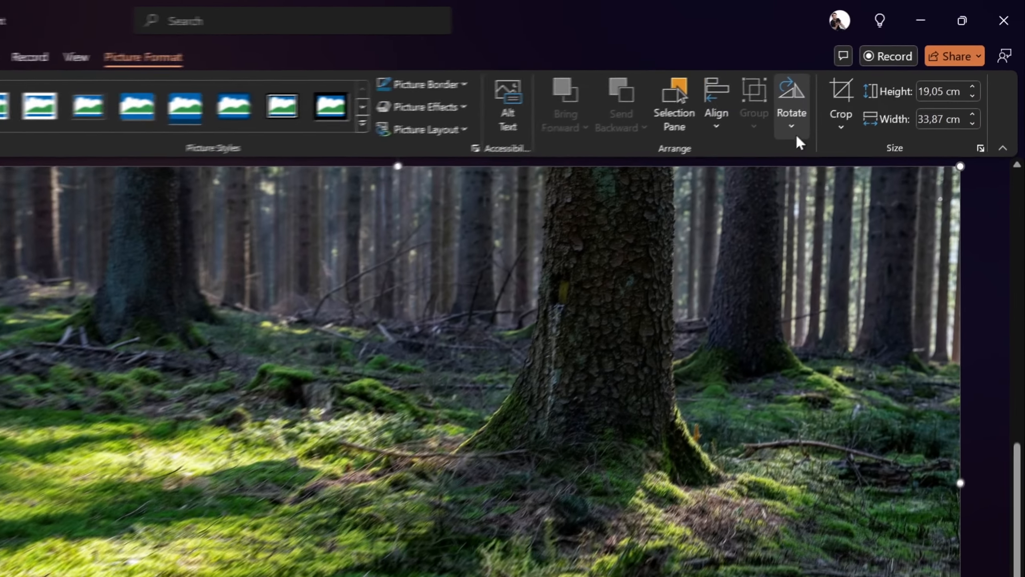
left_click(864, 75)
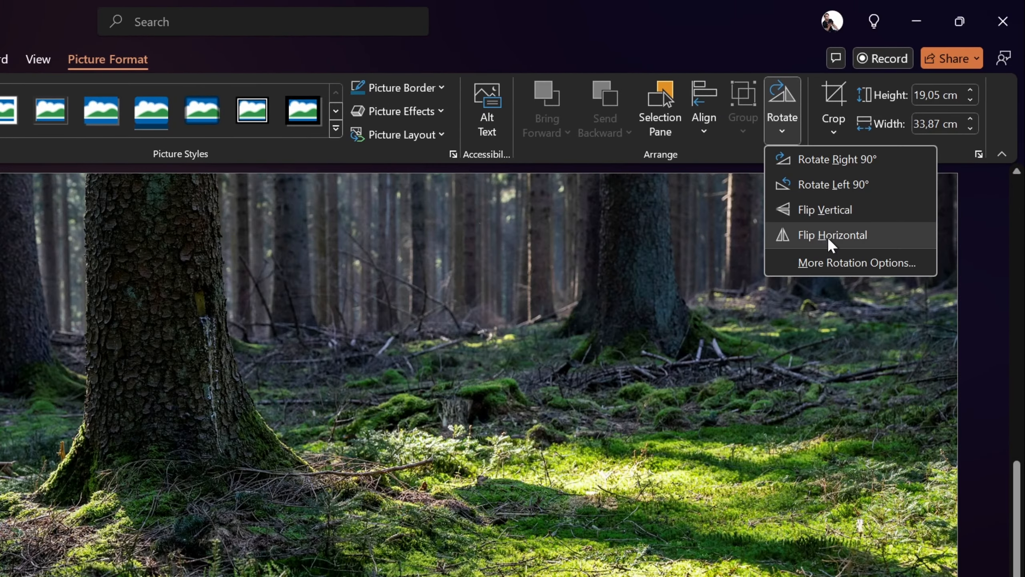
left_click(817, 234)
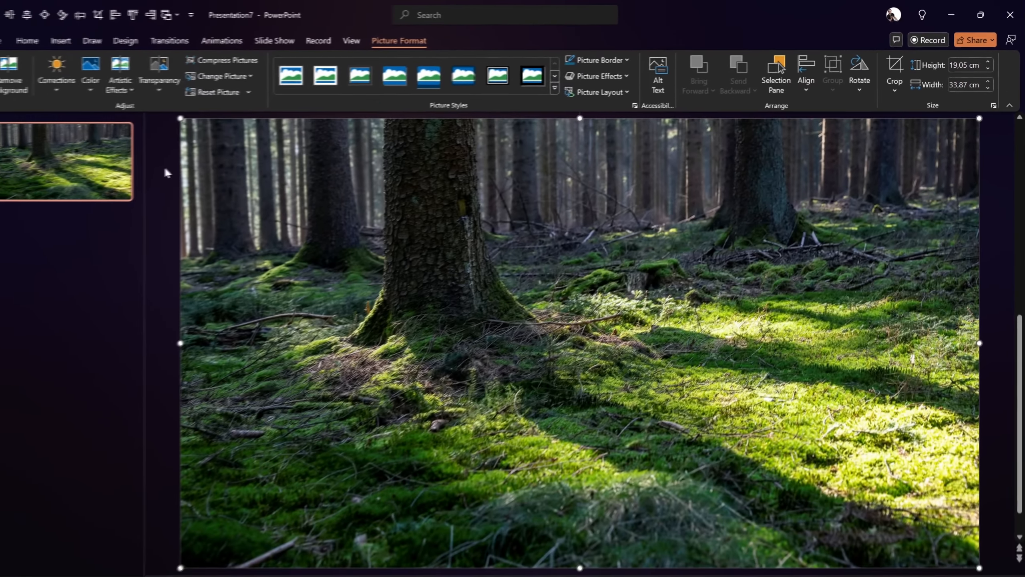
key("Escape")
Step: Set the forest picture's brightness and contrast corrections to 10 % each in its picture formatting
right_click(435, 193)
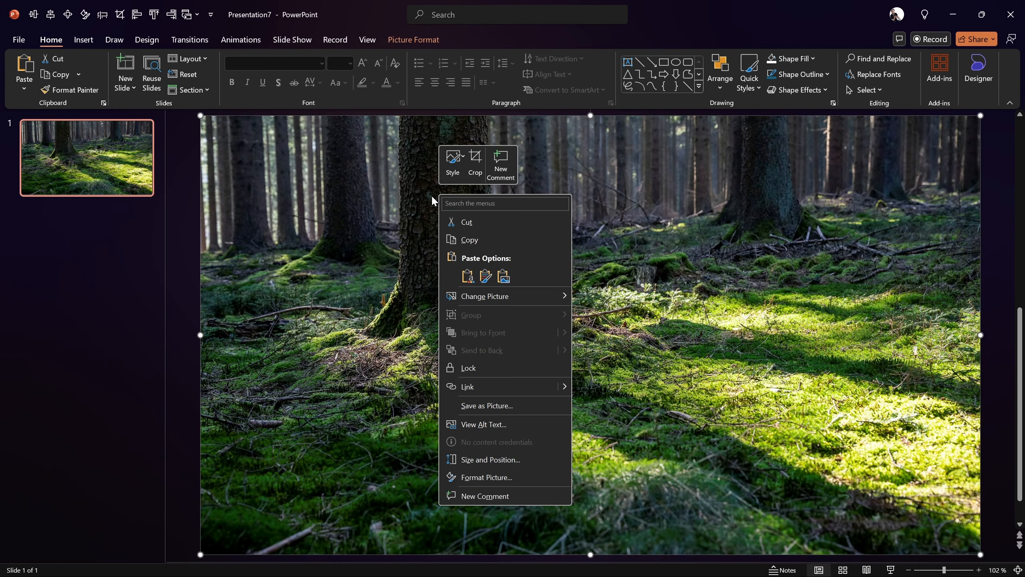
left_click(400, 194)
right_click(422, 178)
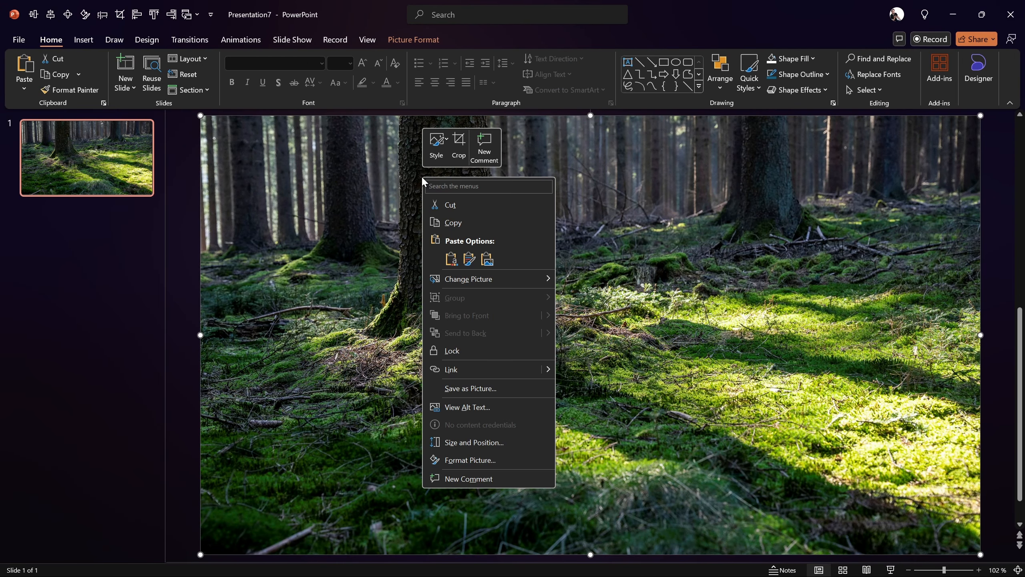
left_click(480, 460)
left_click_drag(868, 123, 786, 145)
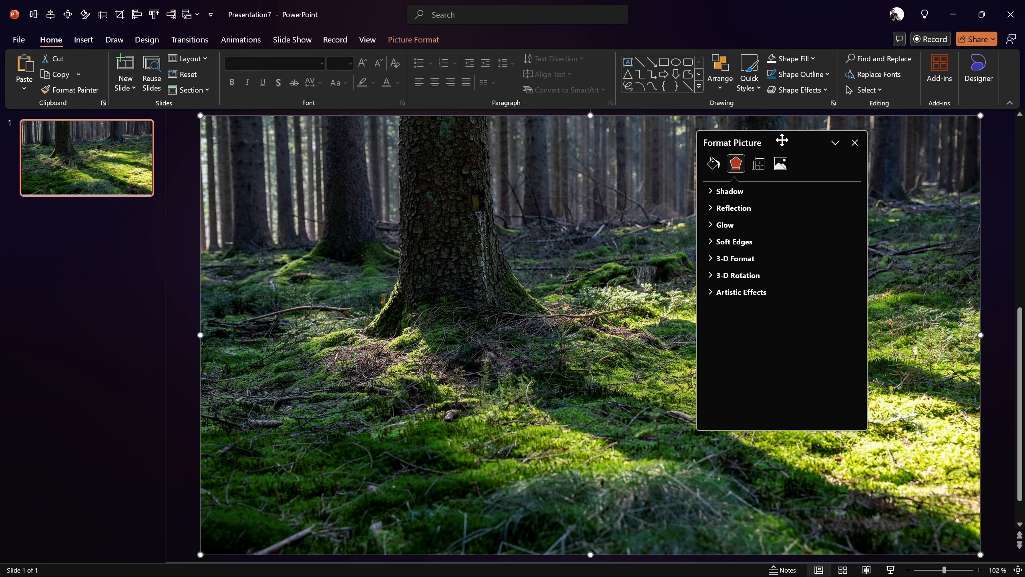
left_click(781, 164)
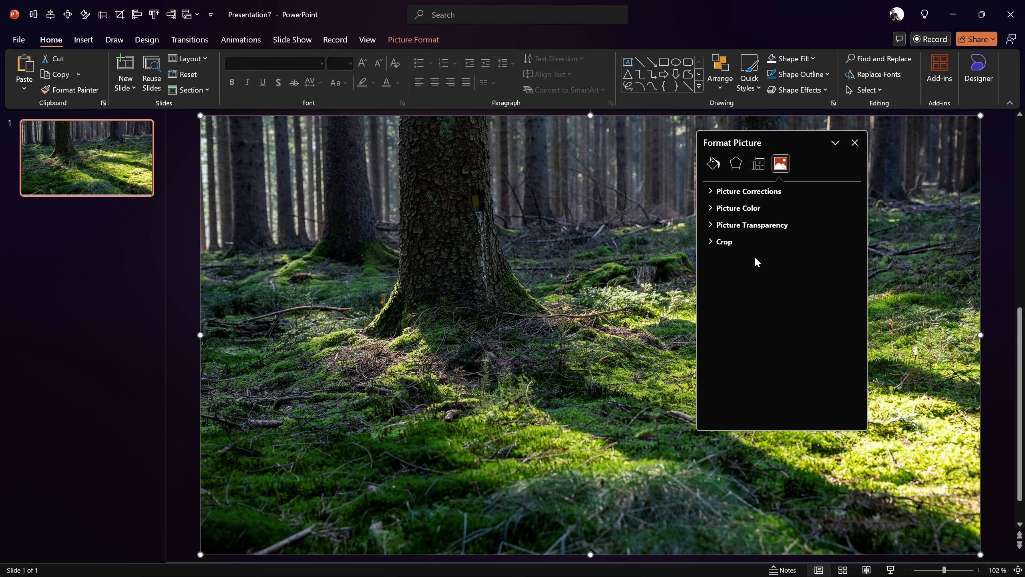
left_click(712, 191)
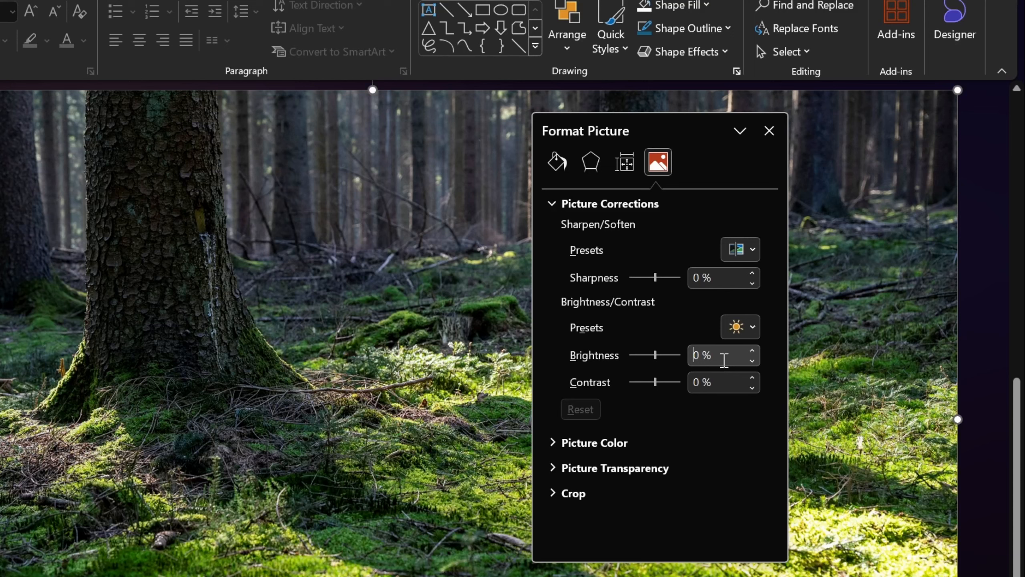
left_click(752, 341)
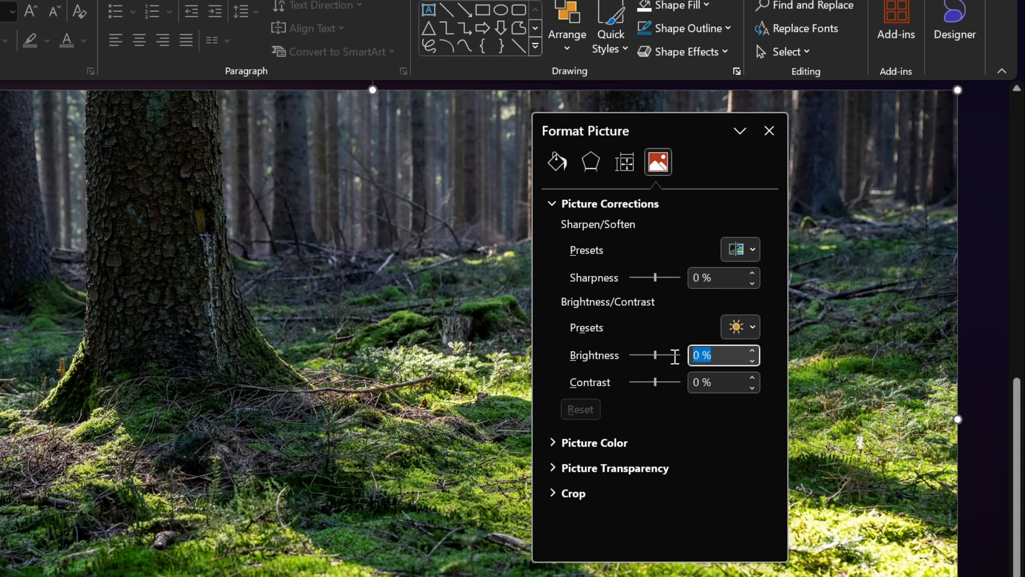
type("10")
key("Tab")
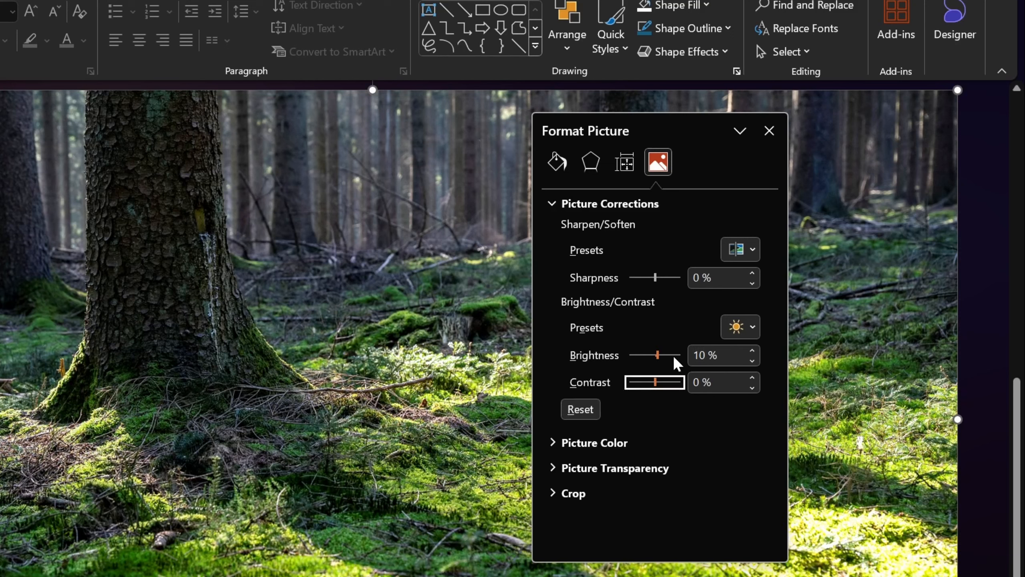
type("10")
key("Tab")
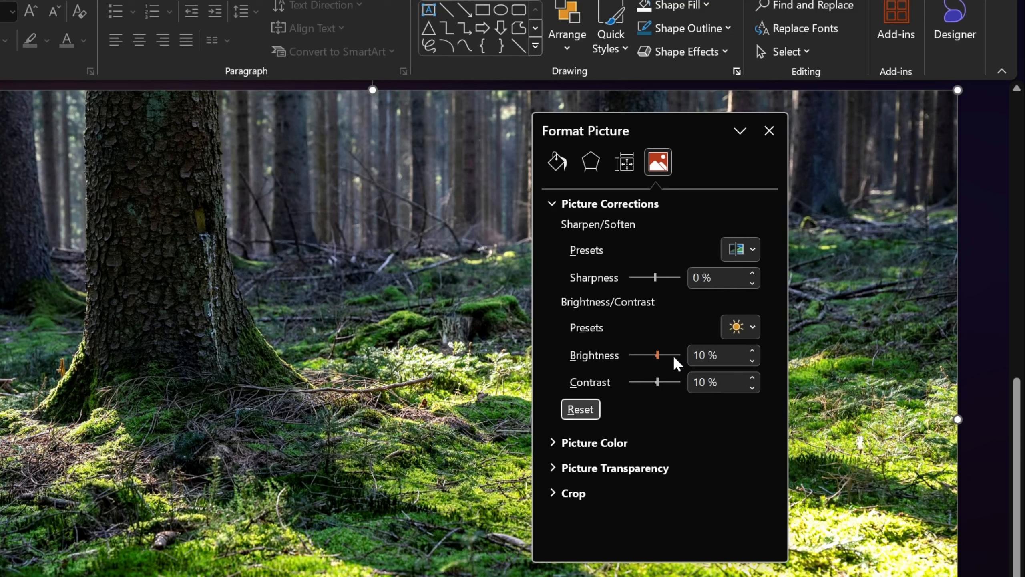
left_click(554, 469)
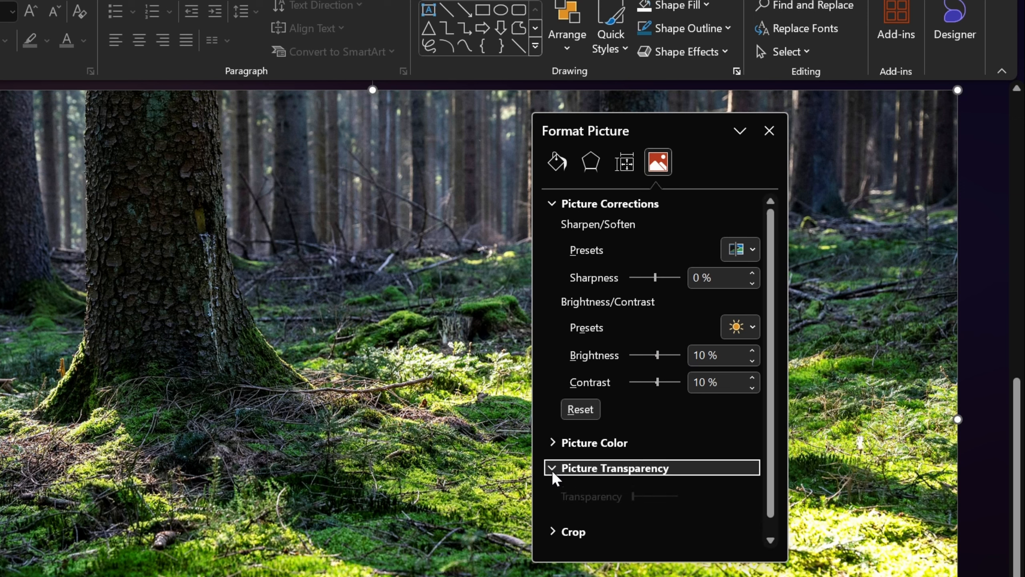
scroll(771, 424, "down", 1)
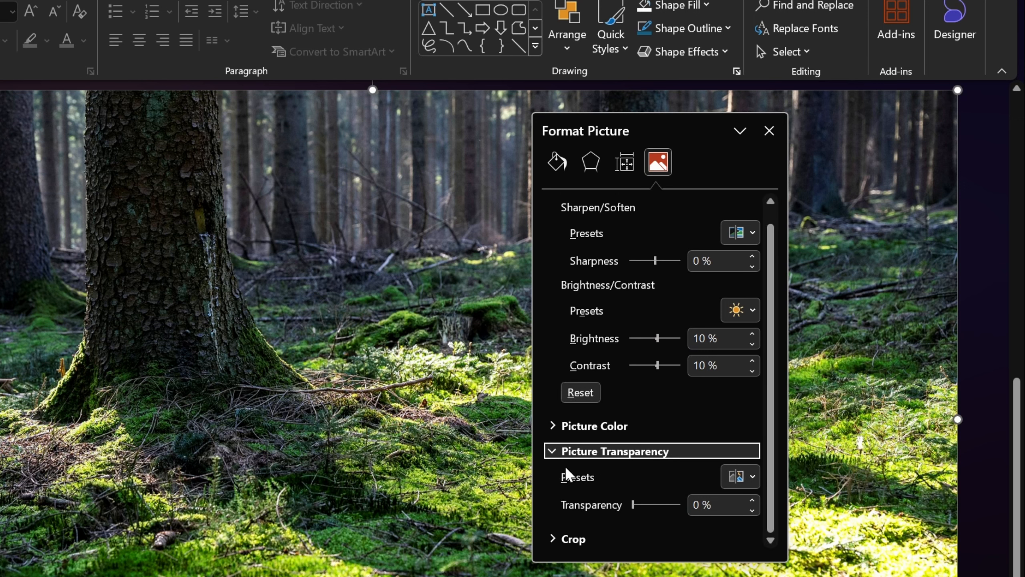
left_click(550, 457)
Step: Apply the warmest Color Tone preset, temperature 11 200, to the forest picture, close its formatting settings and deselect it
left_click(552, 442)
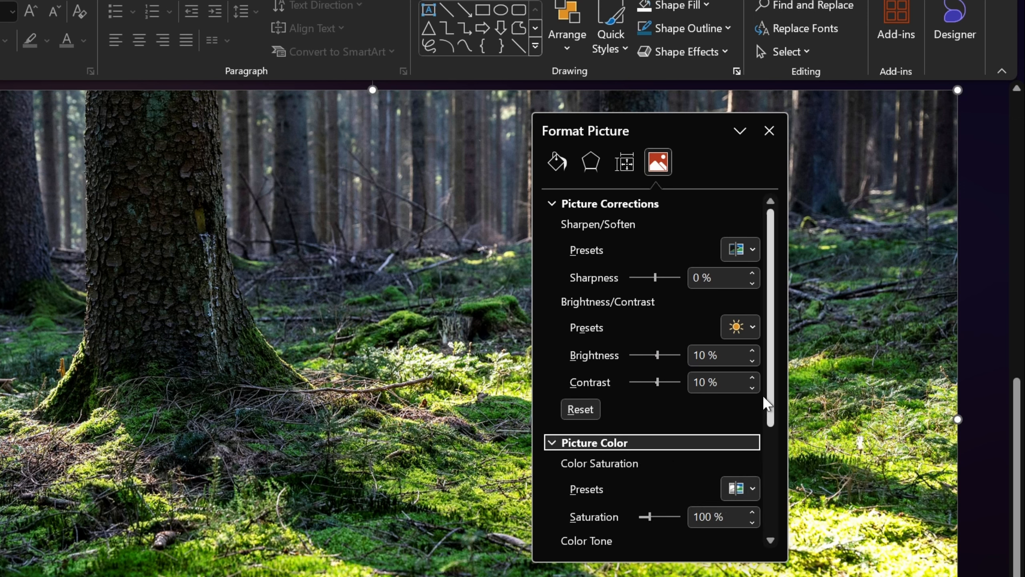
scroll(773, 398, "down", 1)
scroll(773, 398, "down", 3)
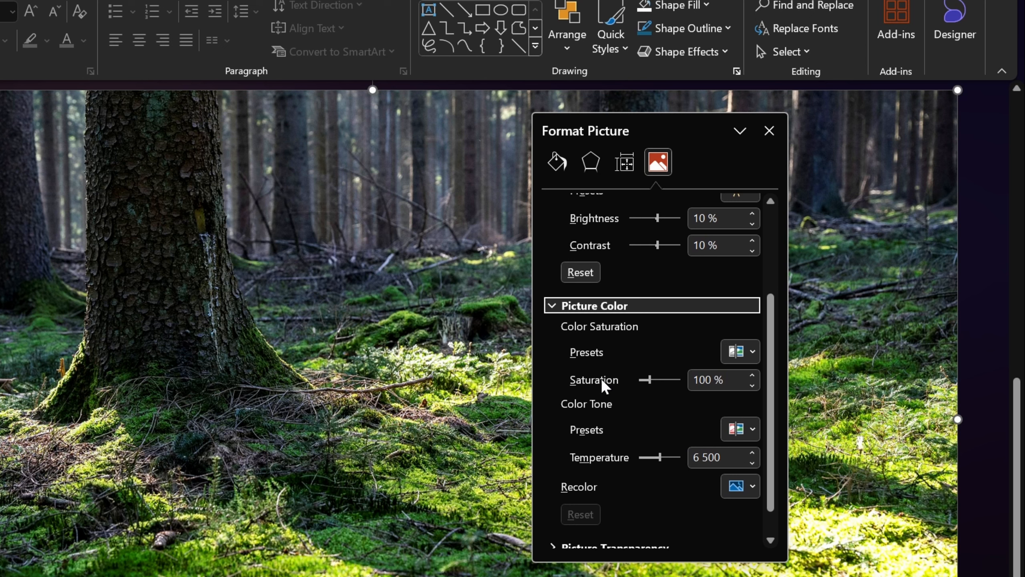
left_click(752, 430)
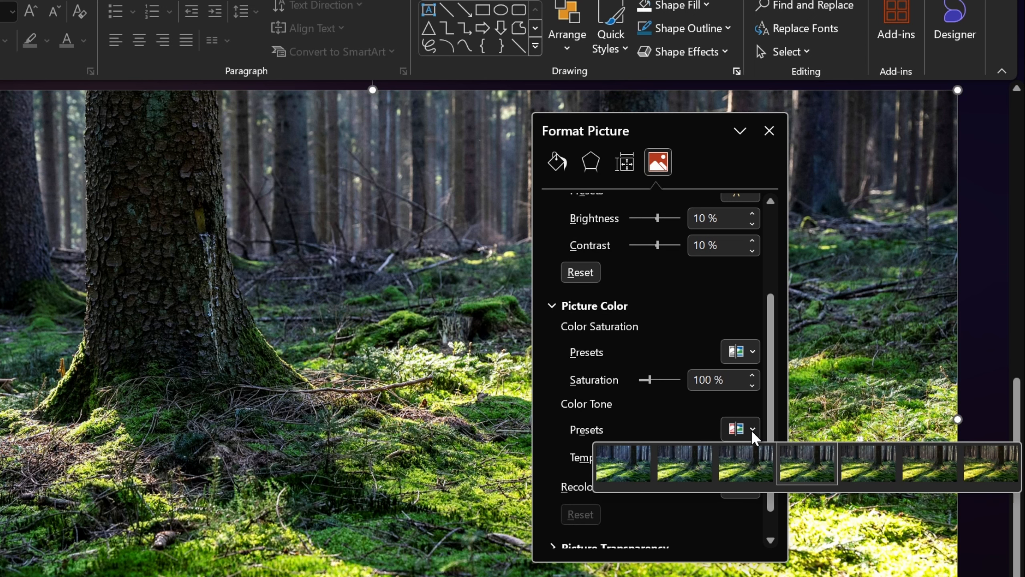
left_click(992, 477)
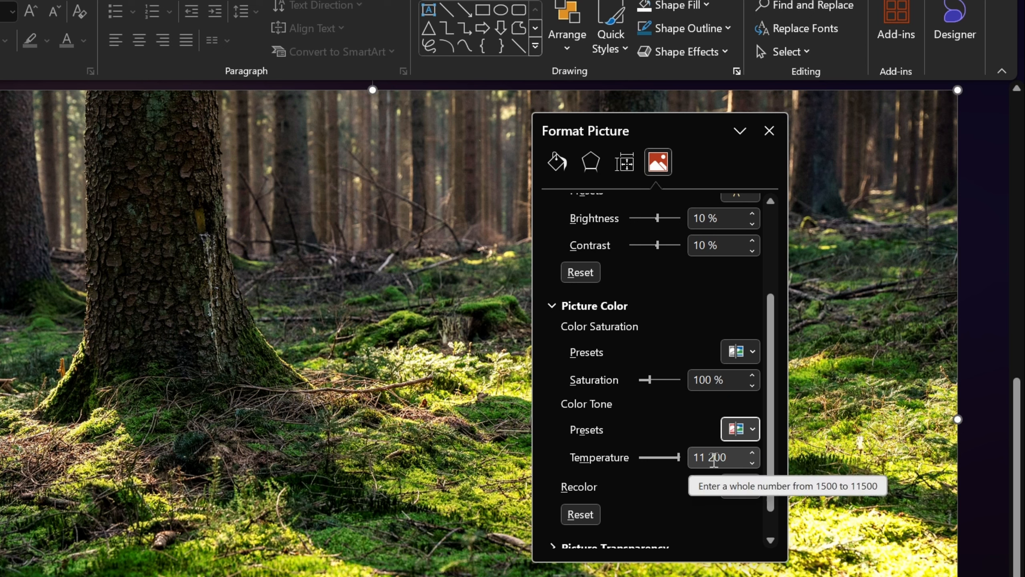
left_click(769, 131)
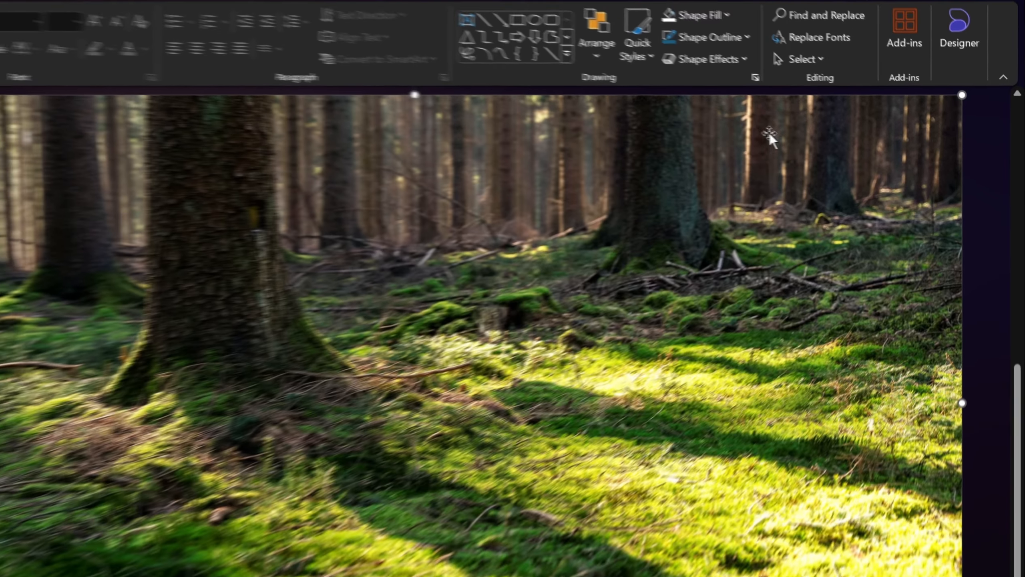
left_click(182, 174)
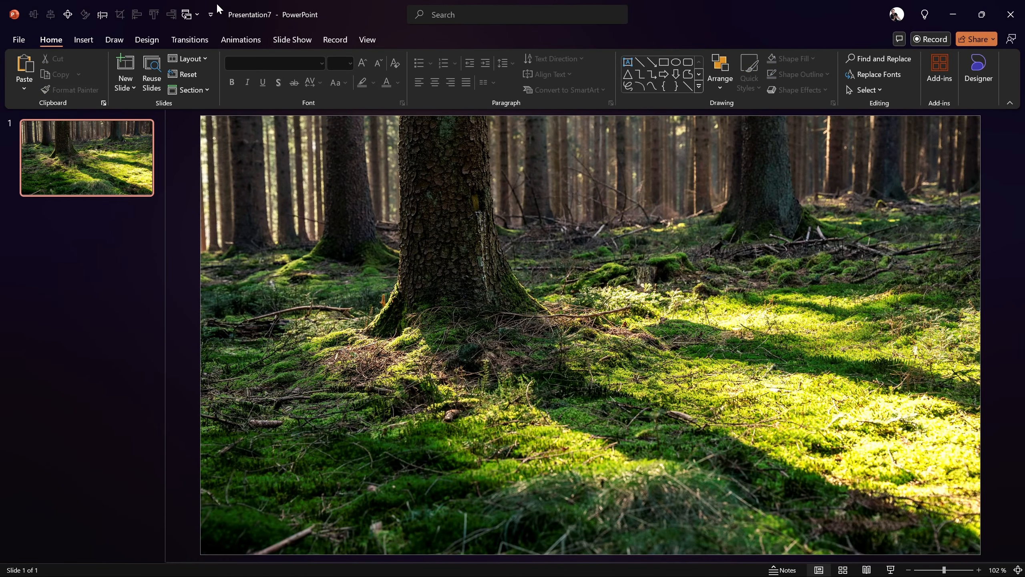
Step: Review the home slide and section structure in SLIDE ZOOM 2025.pptx, and return to Presentation7
left_click(191, 17)
left_click(221, 48)
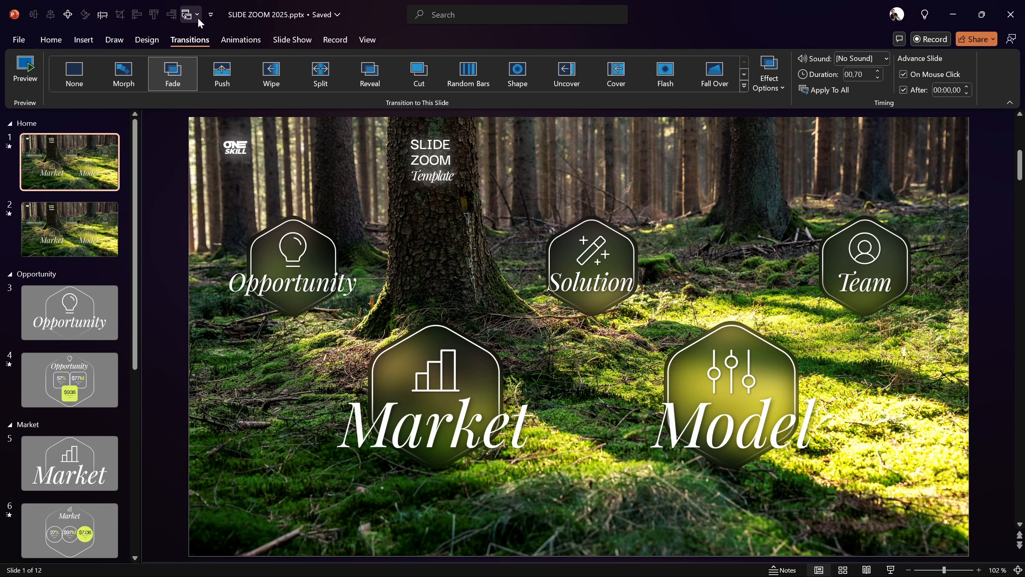
left_click(195, 14)
left_click(217, 34)
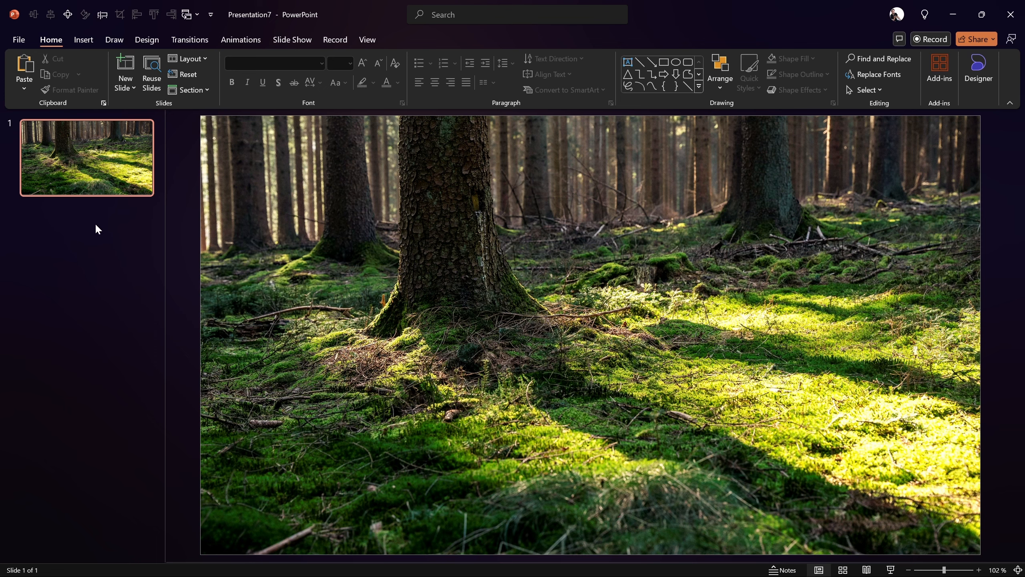
Step: Check which Zoom link types can be inserted in the current presentation
left_click(83, 40)
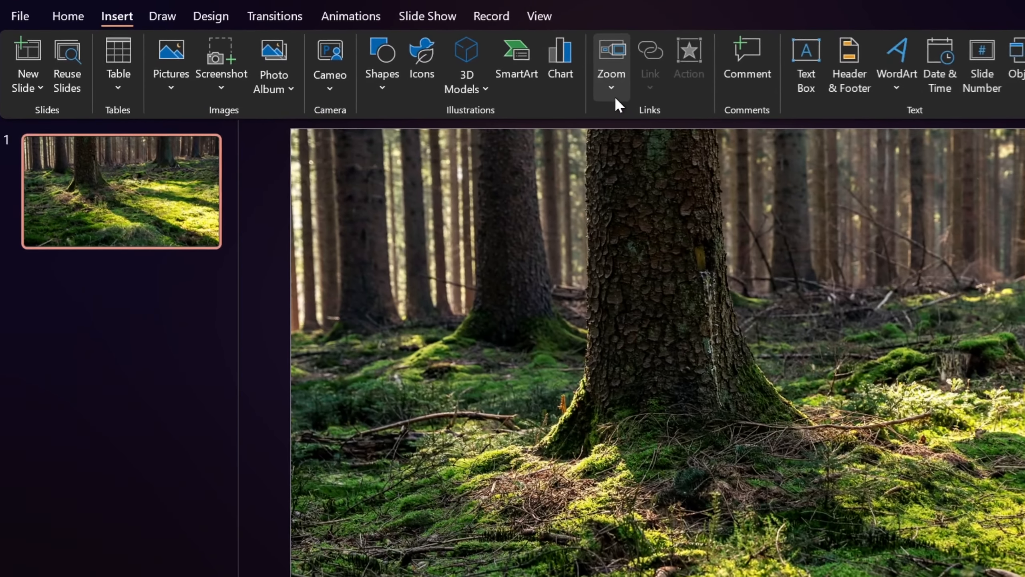
left_click(434, 87)
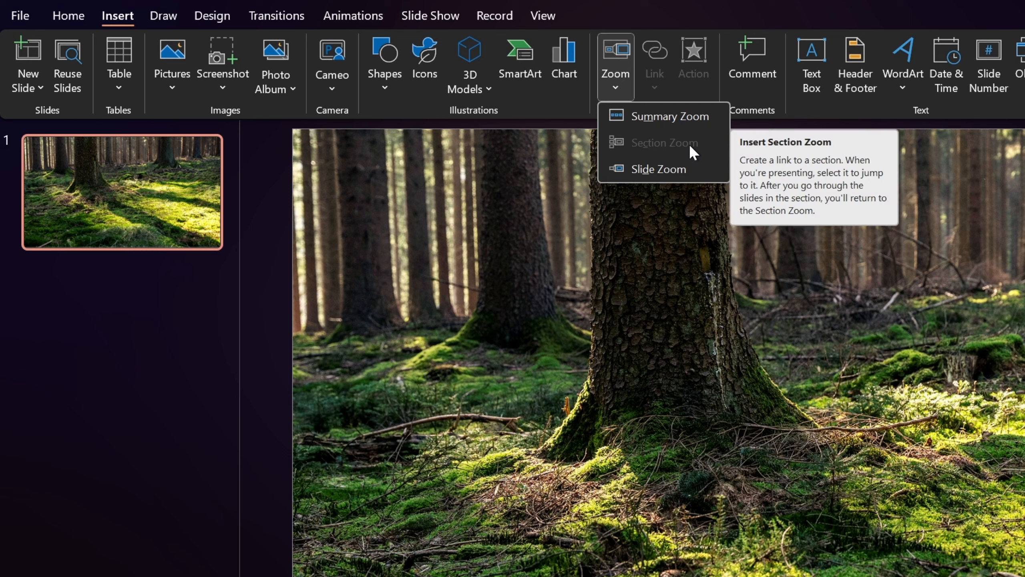
left_click(210, 277)
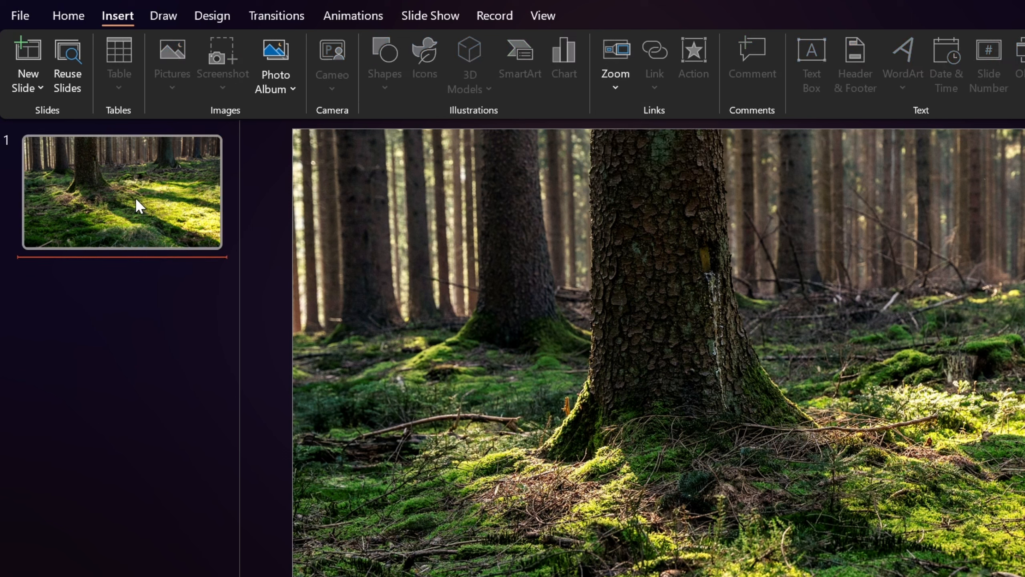
Step: Add a section named Home above slide 1
left_click(164, 205)
left_click(108, 126)
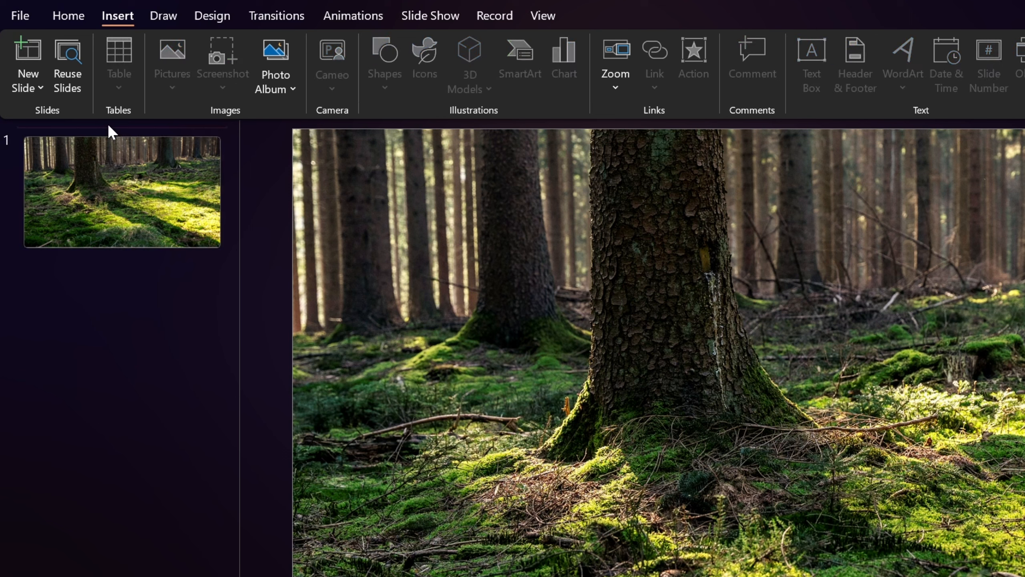
right_click(96, 128)
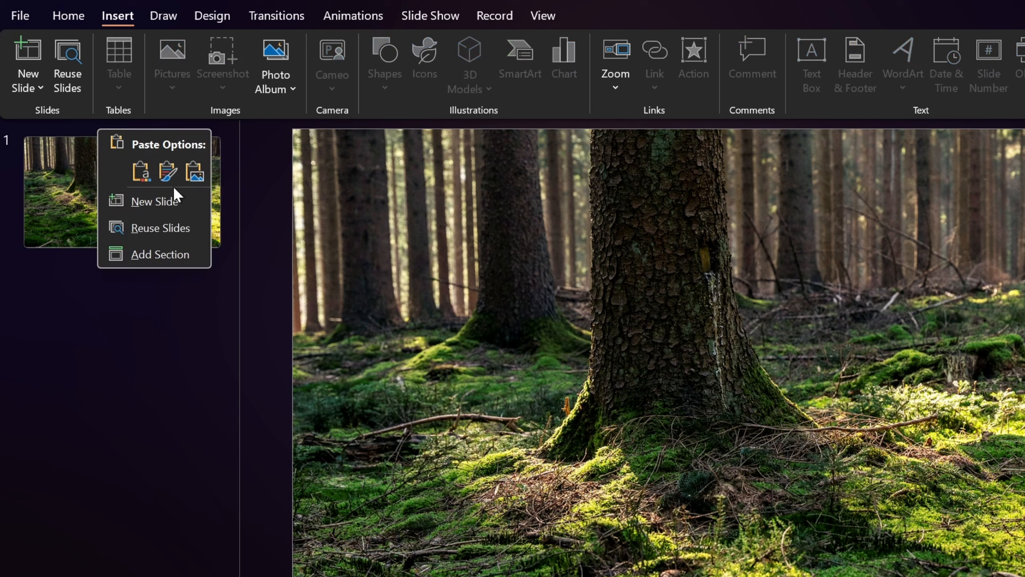
left_click(159, 254)
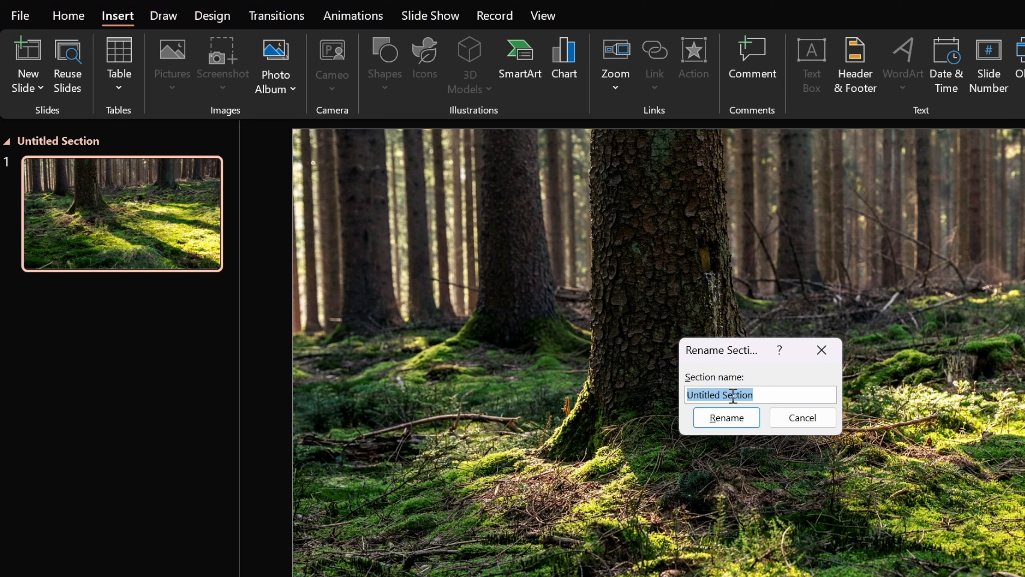
type("Home")
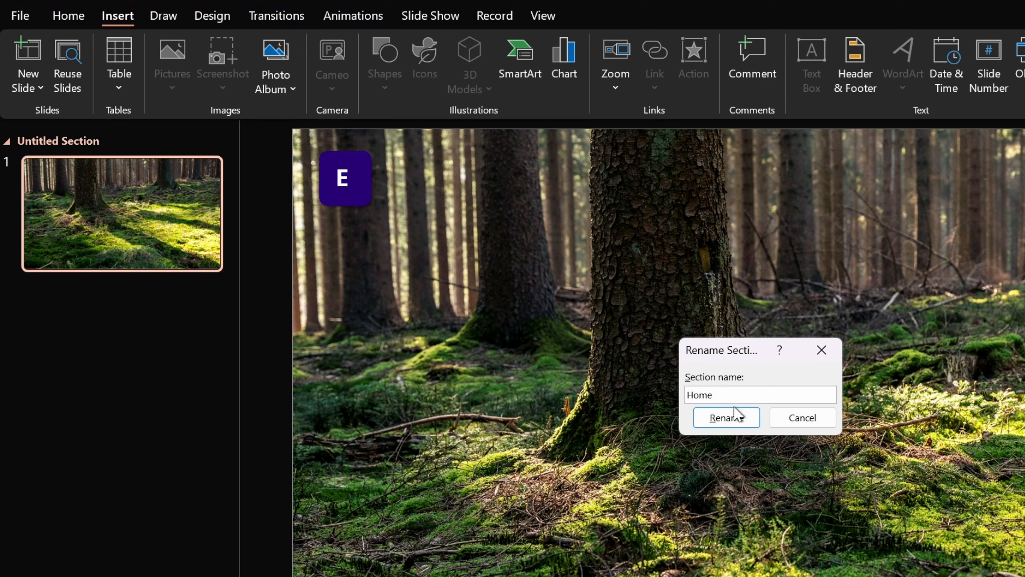
left_click(726, 418)
Step: Add a section named Opportunity after slide 1 and insert a new blank slide in it
left_click(106, 345)
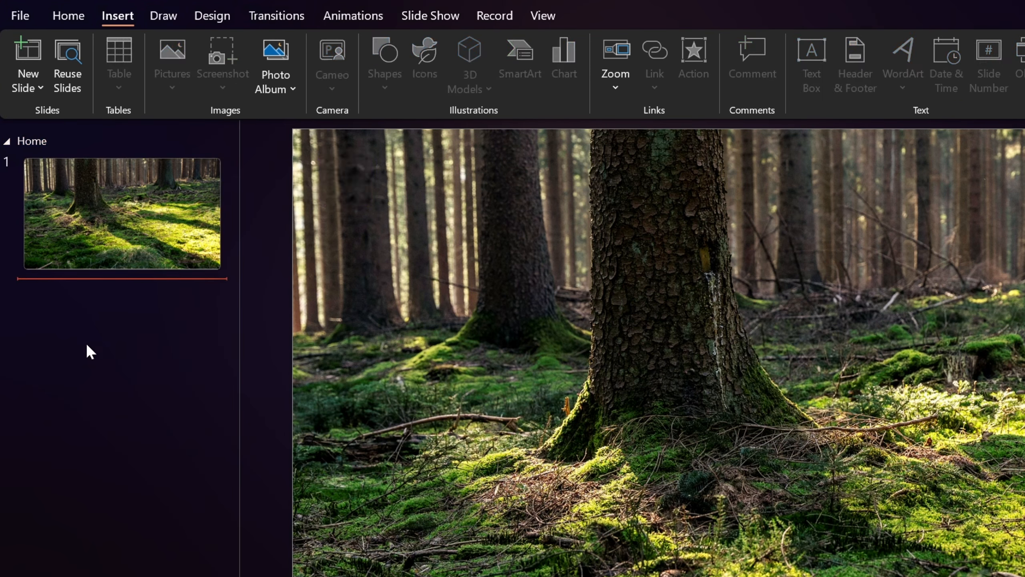
right_click(65, 300)
left_click(130, 421)
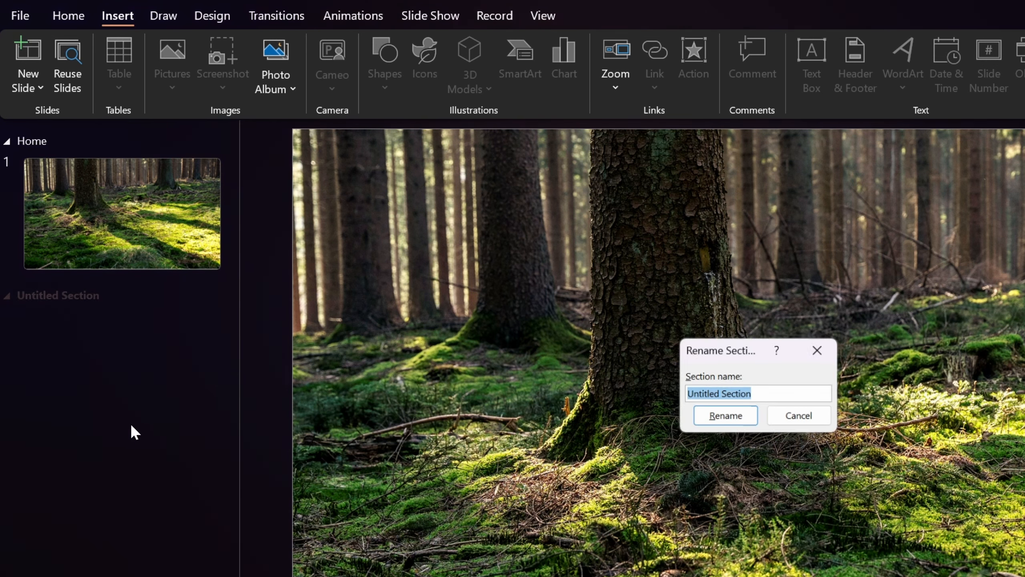
type("O")
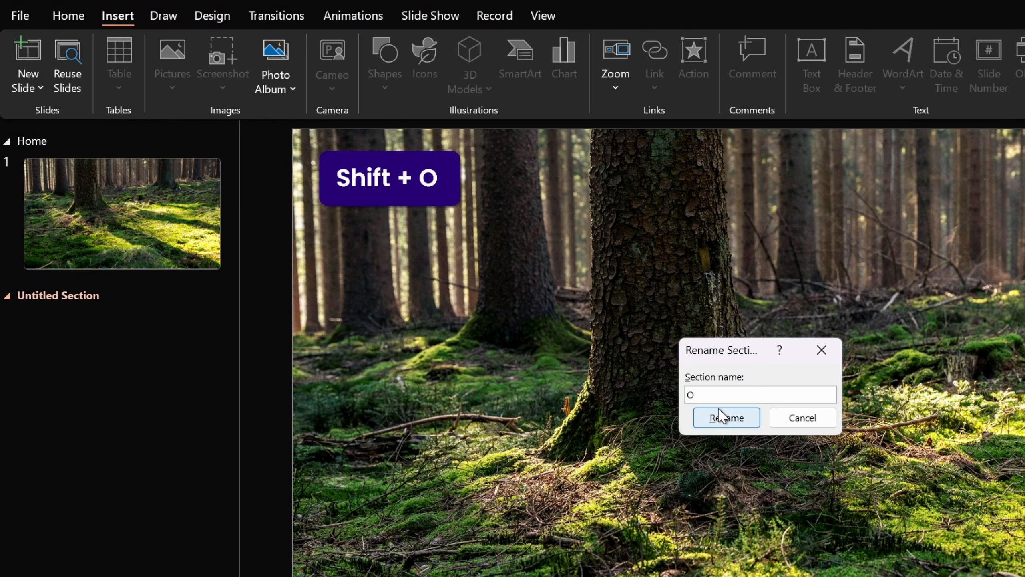
type("pportunity")
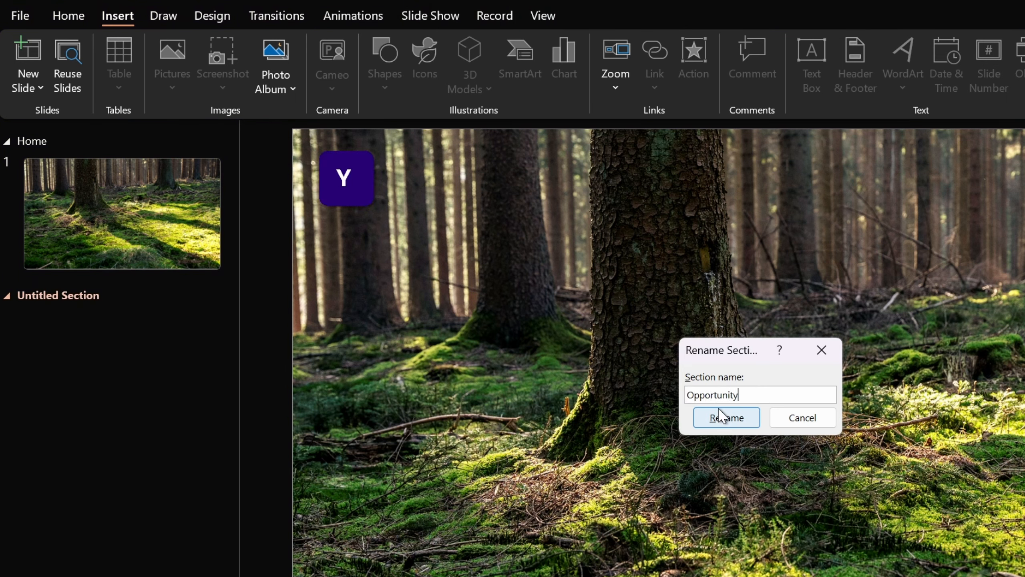
left_click(721, 416)
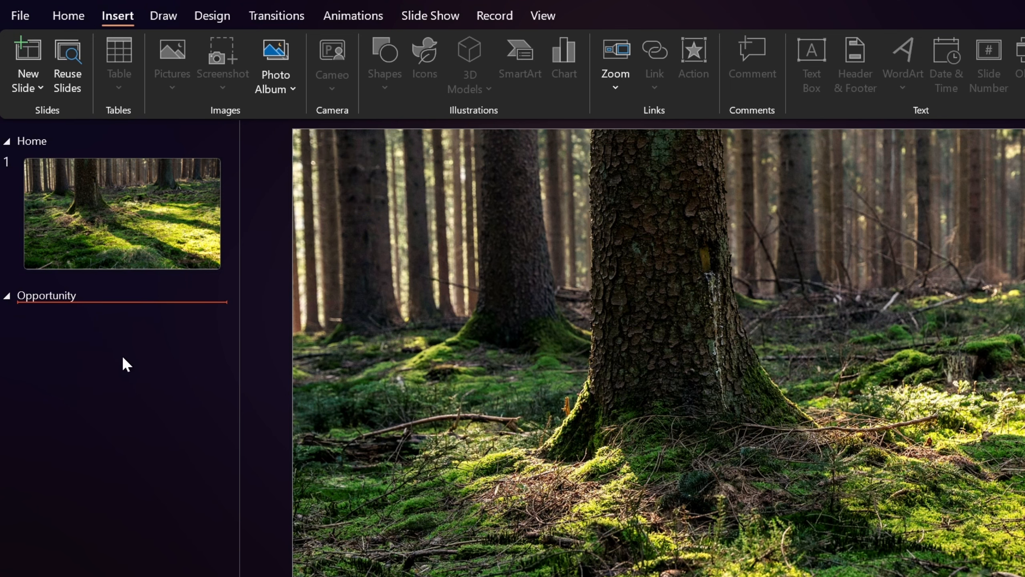
key("Return")
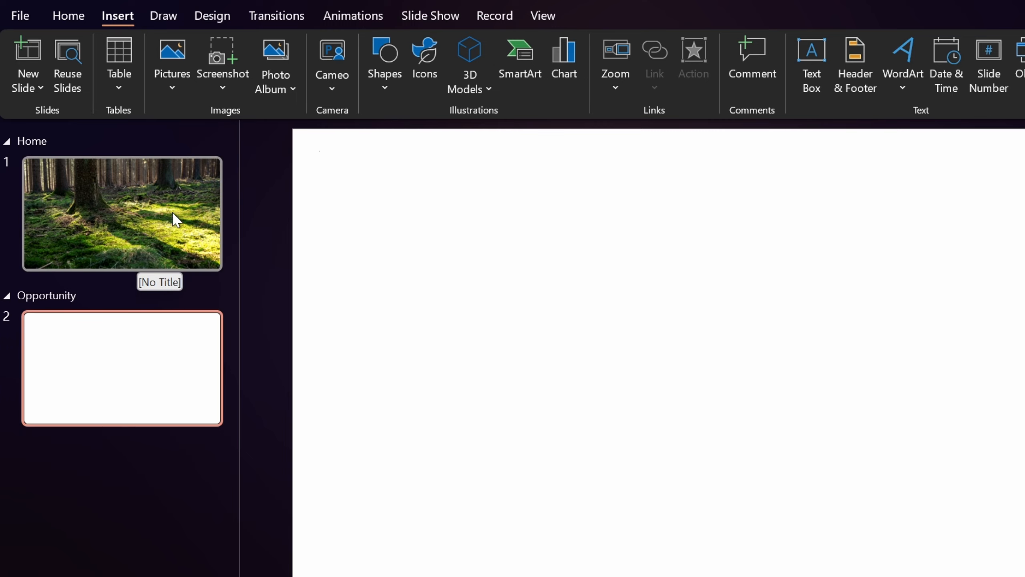
Step: Give the blank slide in the Opportunity section a solid medium-gray background, using the lightest tint of the black theme color
left_click(162, 200)
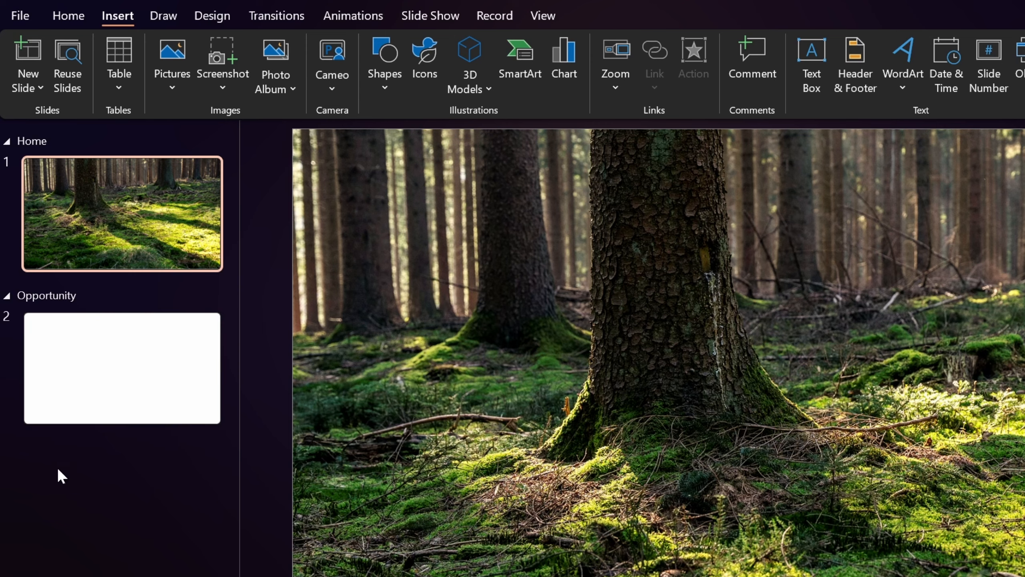
left_click(123, 376)
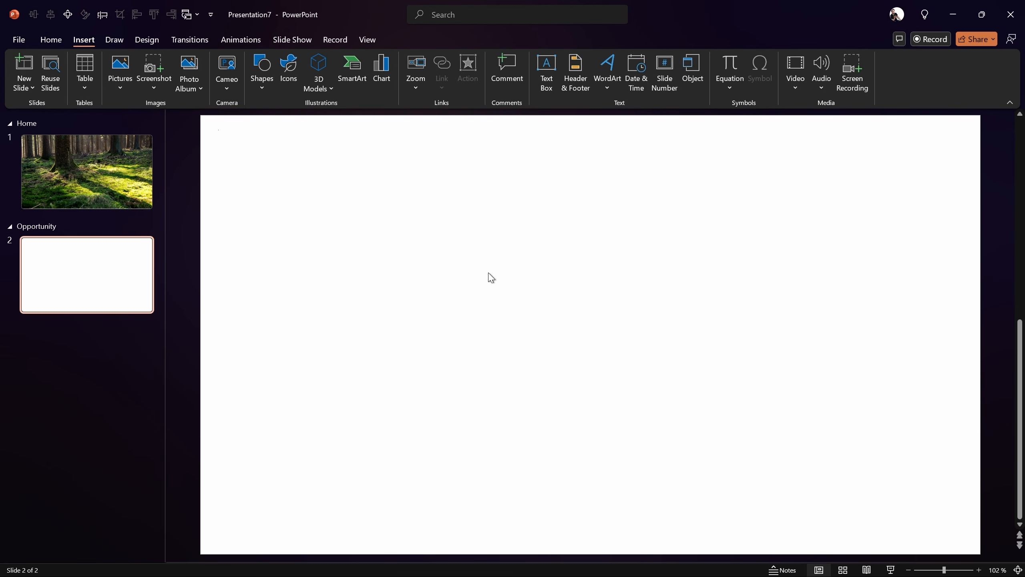
right_click(482, 242)
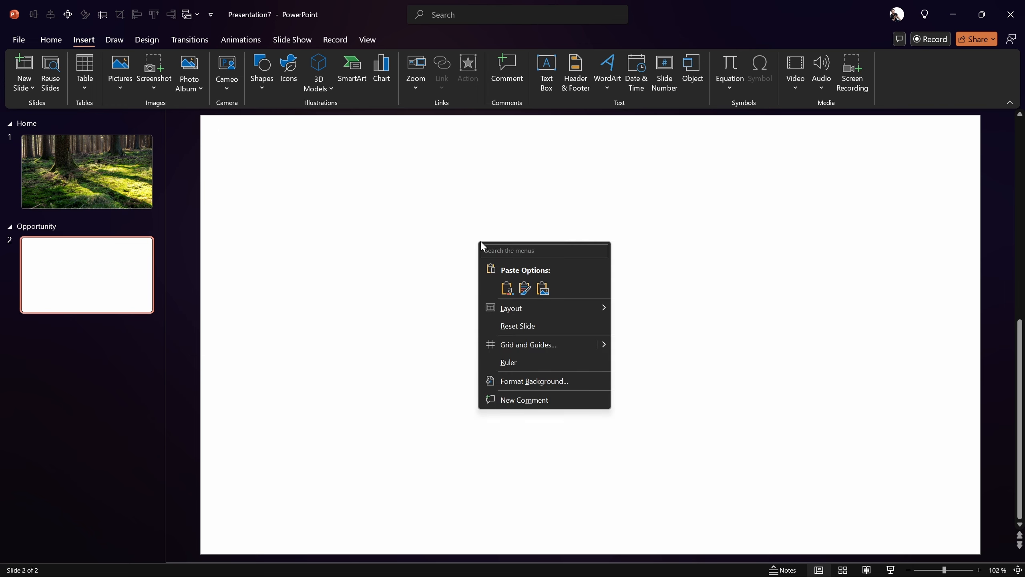
left_click(543, 381)
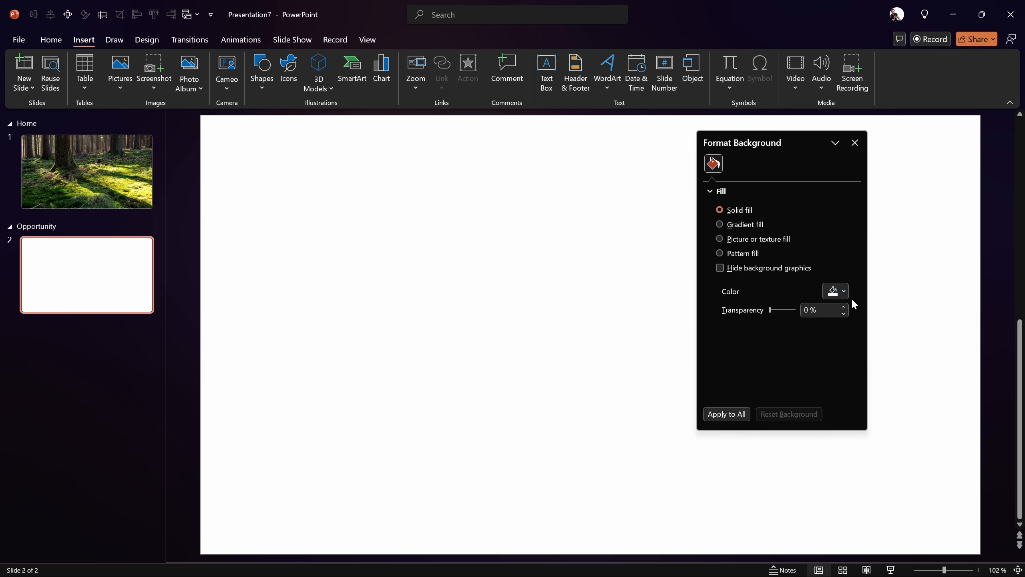
left_click(843, 291)
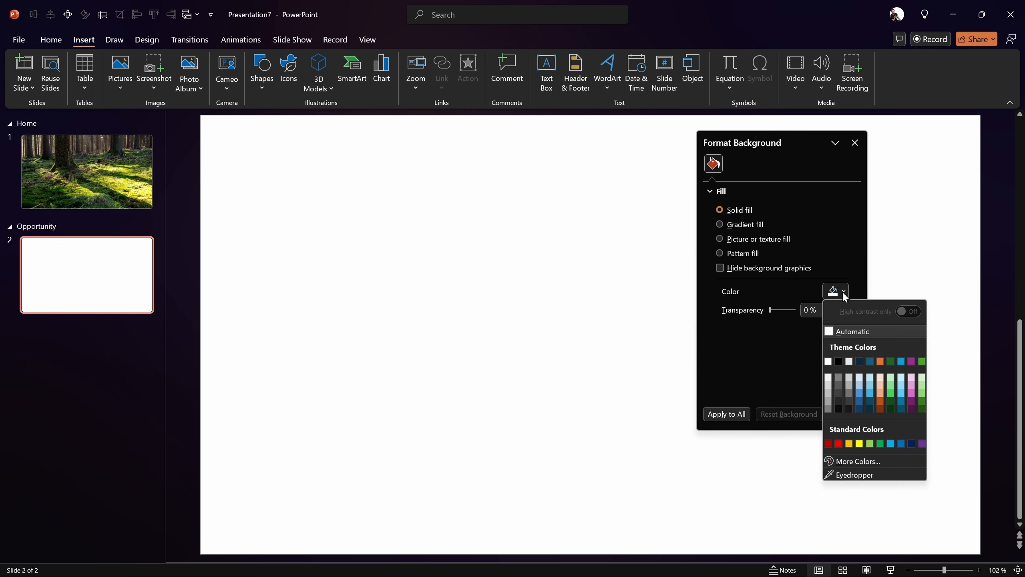
left_click(840, 380)
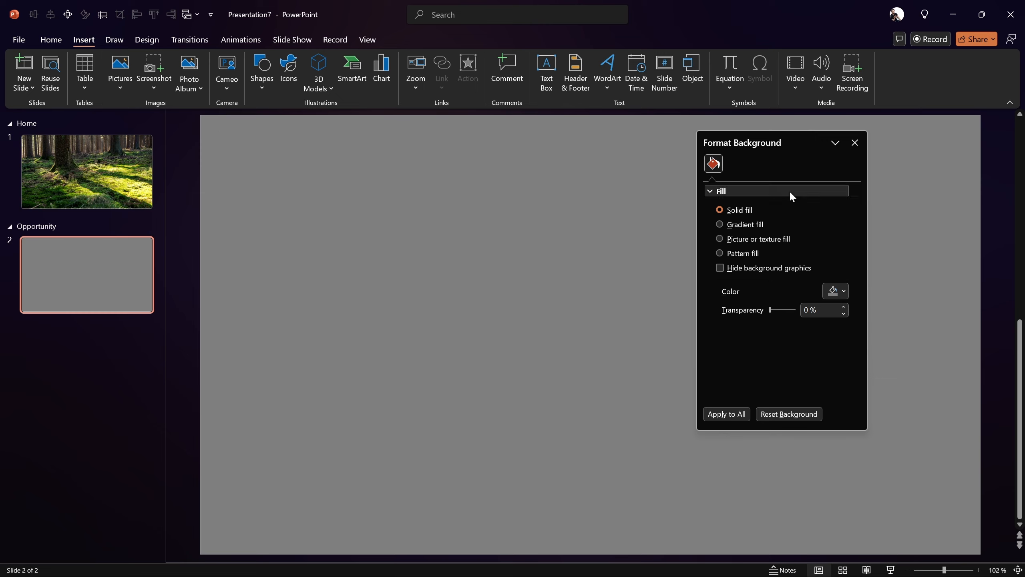
left_click(855, 144)
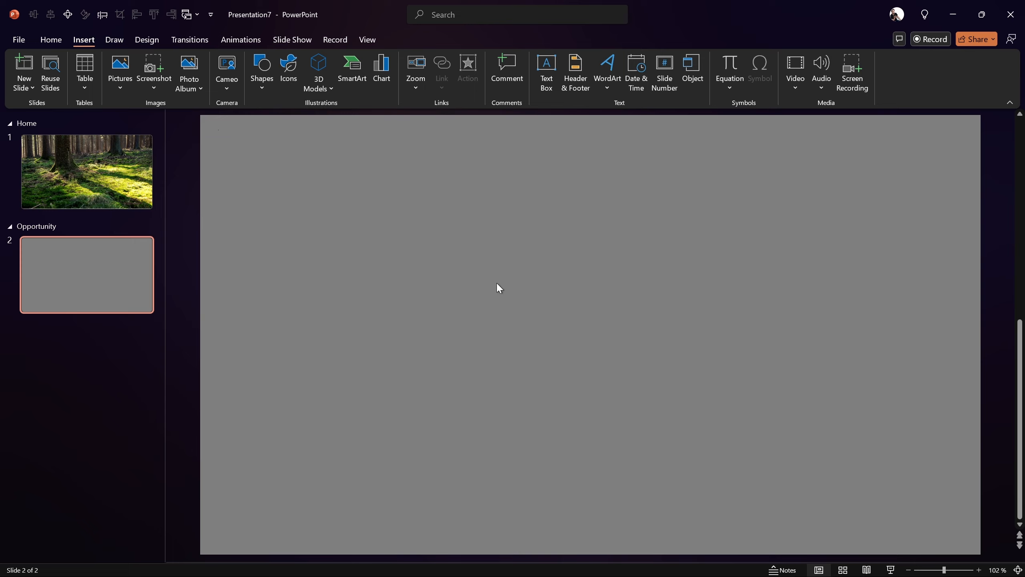
Step: Review the hexagon designs in SLIDE ZOOM 2025.pptx, check the basic shapes for a hexagon, and return to Presentation7
left_click(197, 15)
left_click(220, 49)
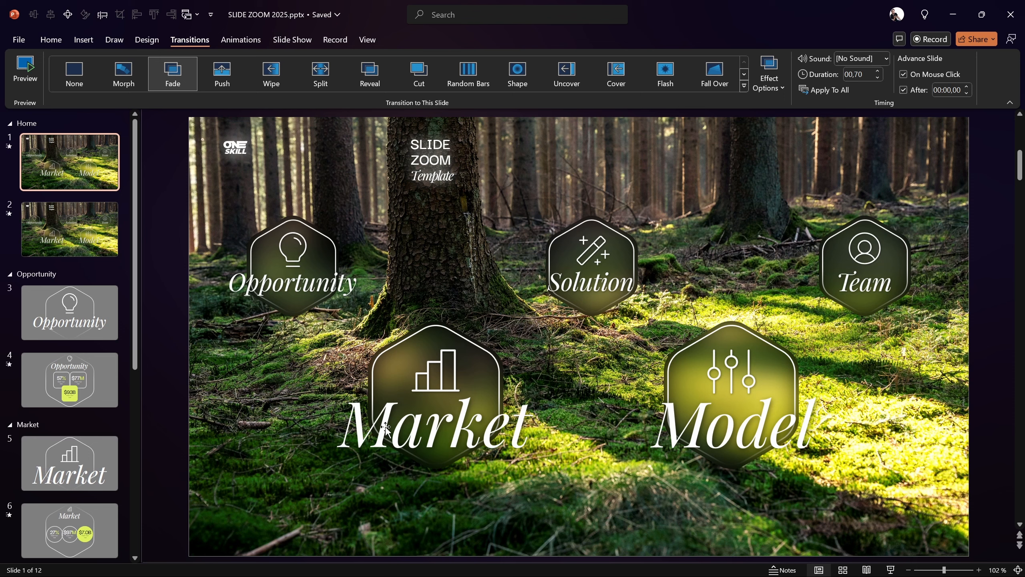
left_click(85, 40)
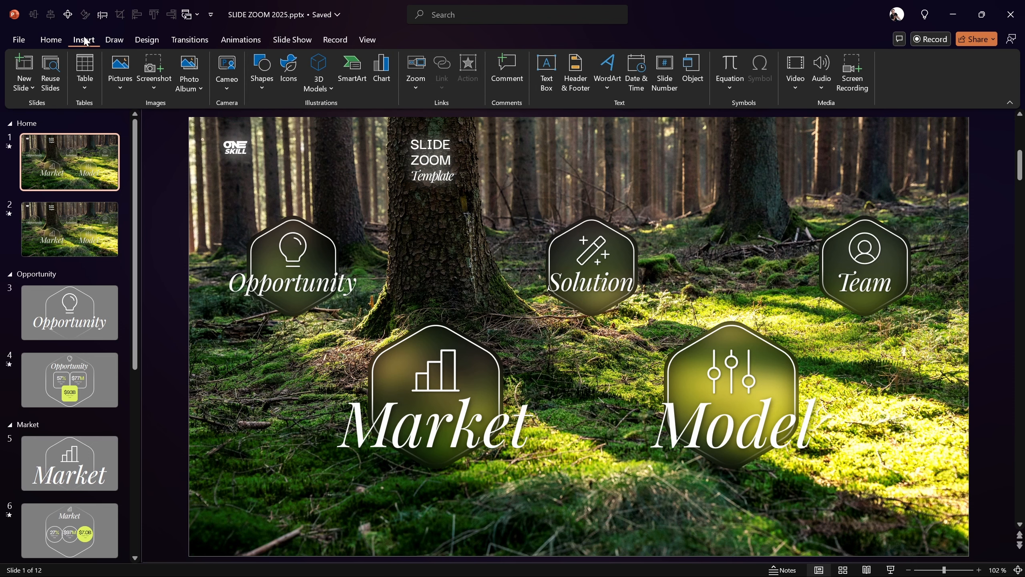
left_click(260, 88)
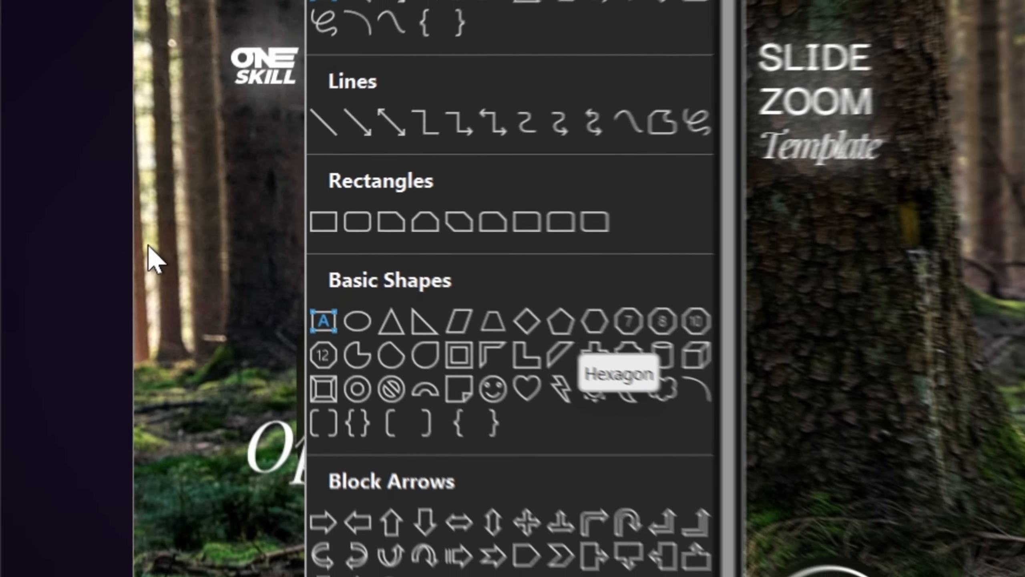
left_click(146, 247)
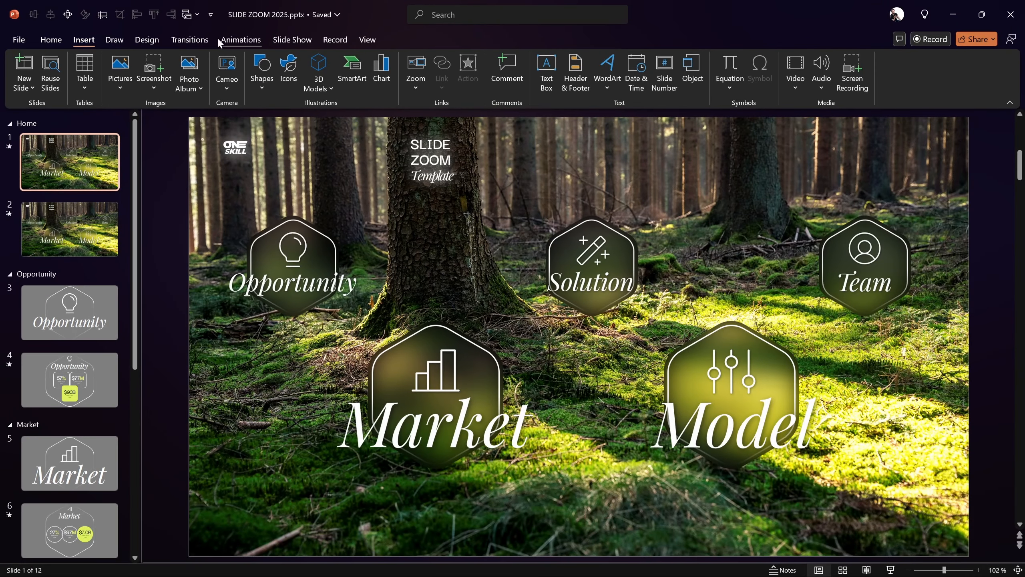
left_click(190, 16)
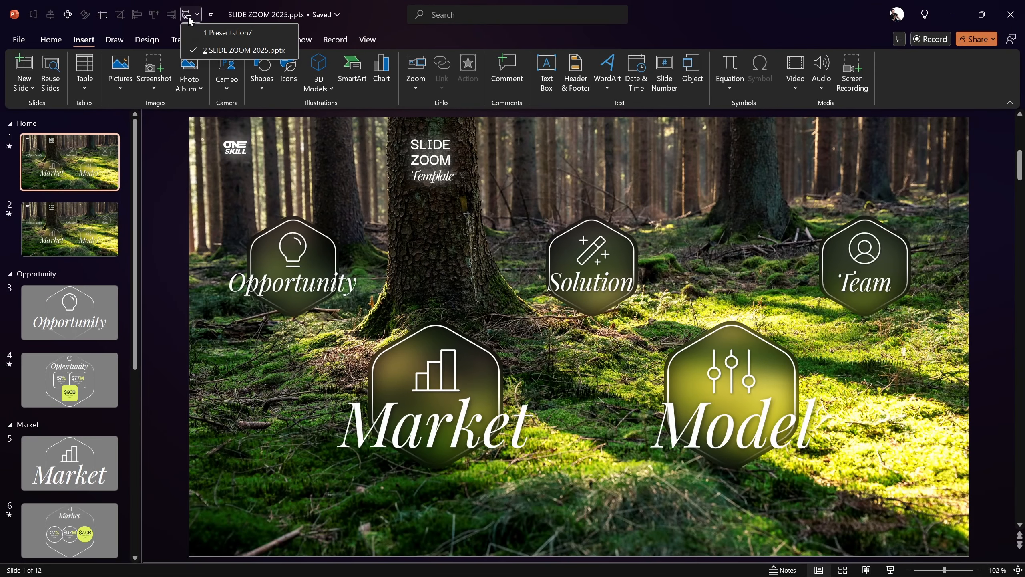
left_click(213, 34)
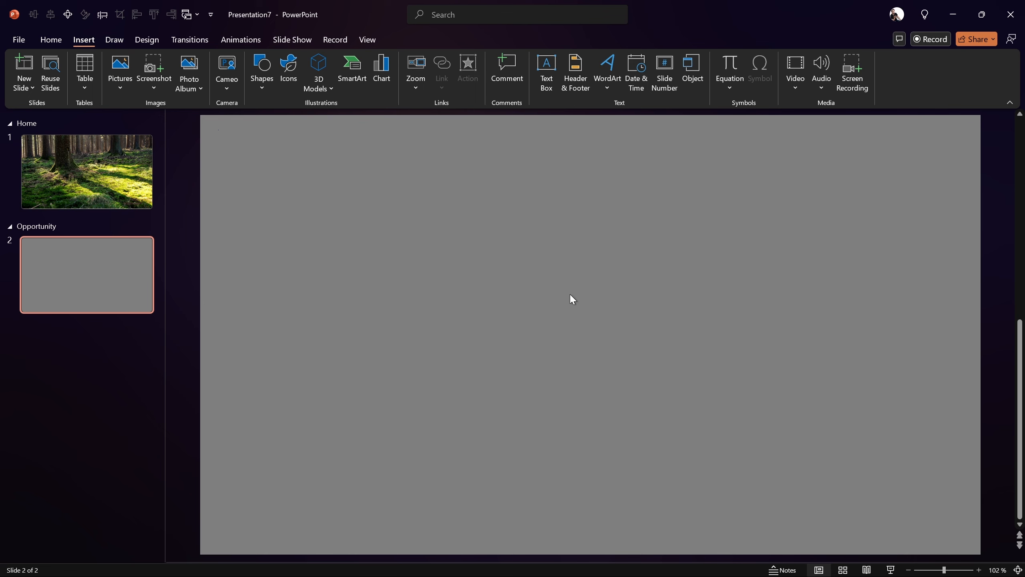
Step: Switch to Figma in the Chrome browser and create a new design file from the recent files page
key("alt+Tab")
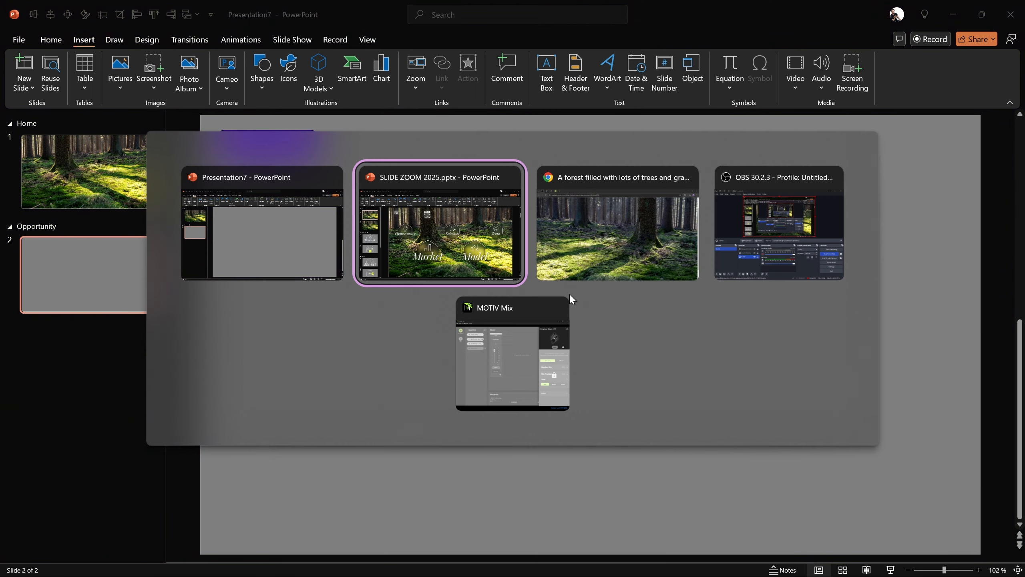
left_click(633, 223)
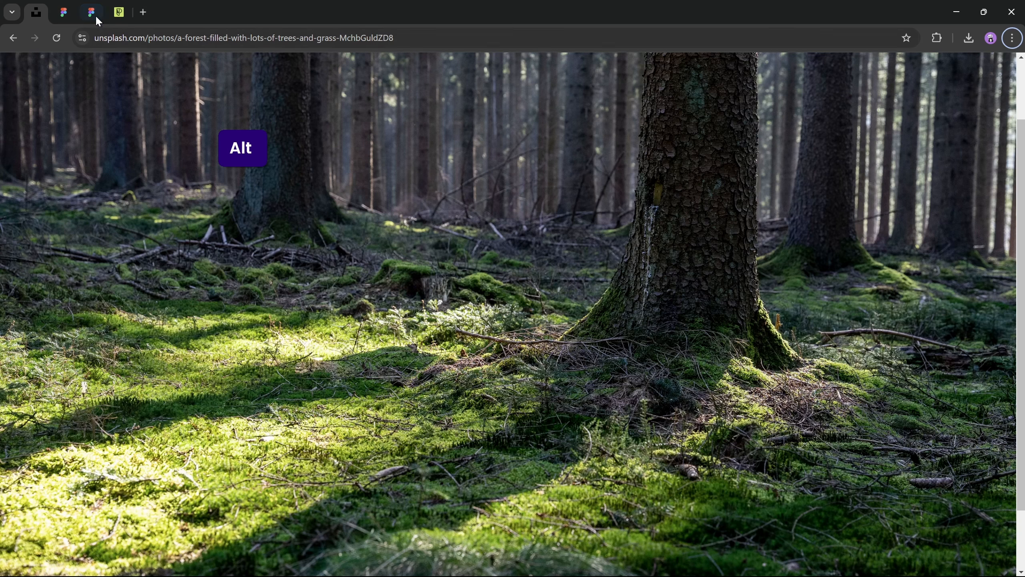
left_click(65, 13)
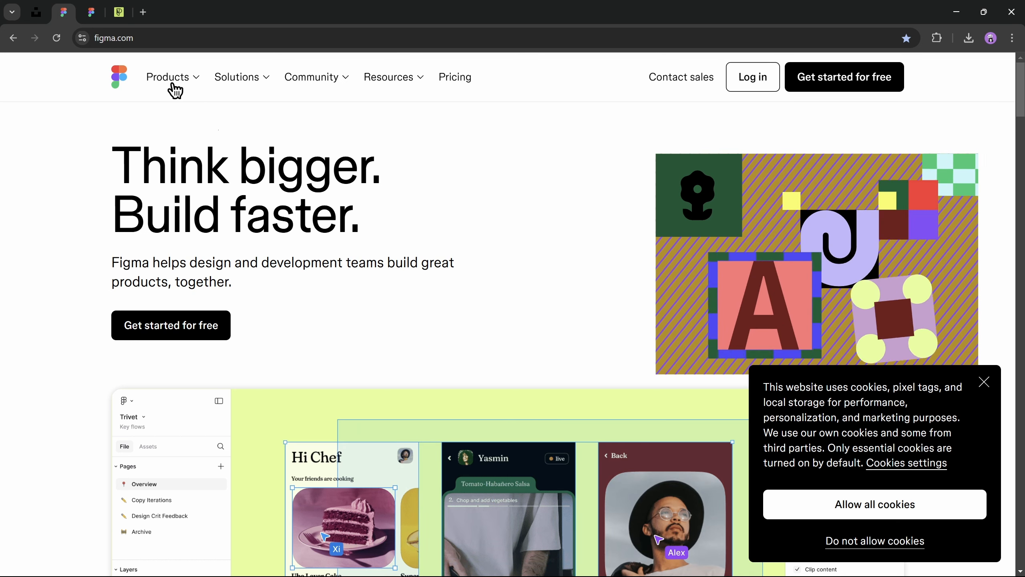
left_click(91, 16)
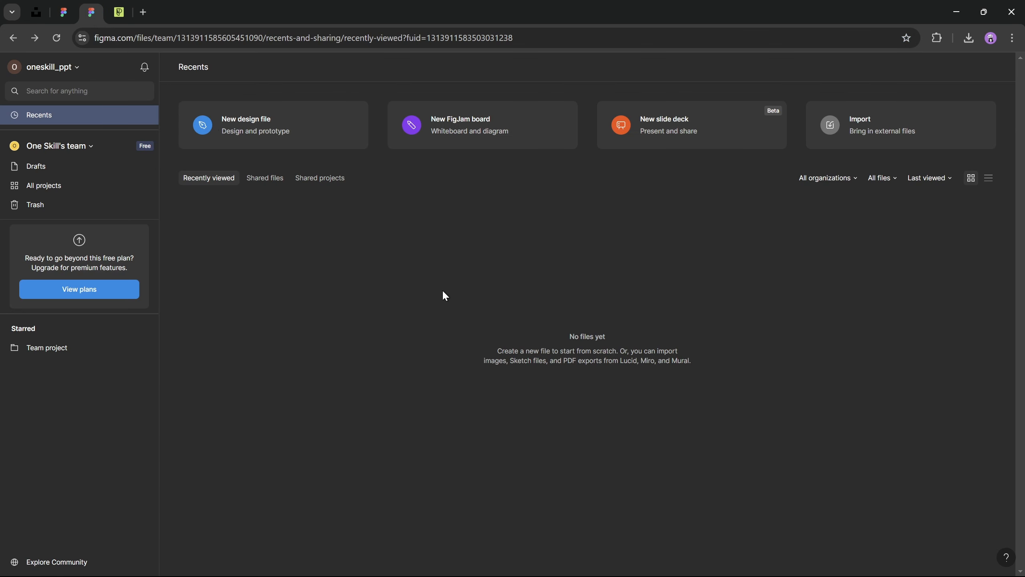
left_click(270, 130)
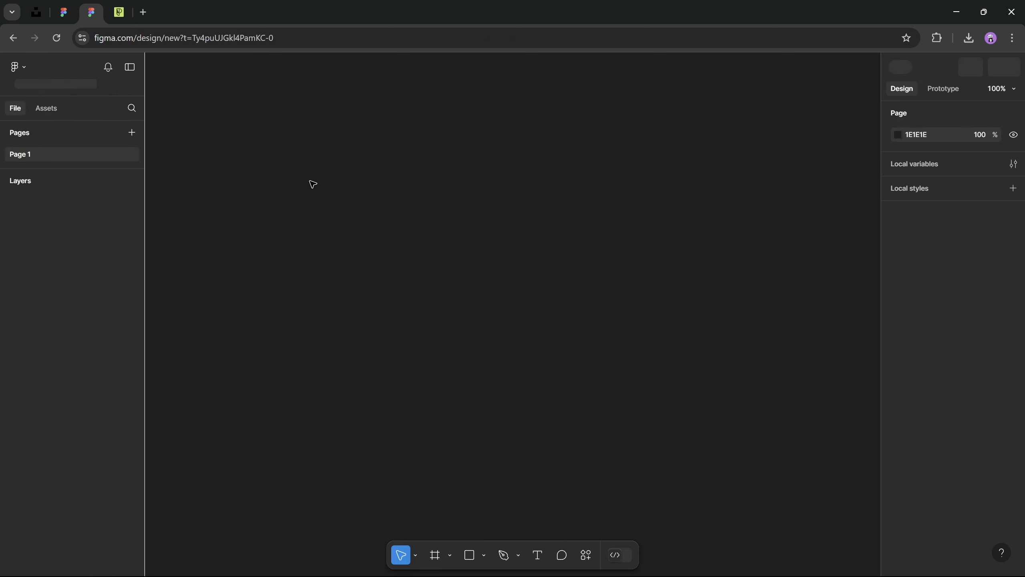
Step: Draw an equal-sided polygon about 474 × 474 on the Figma canvas and move it to the middle of the view
left_click(485, 560)
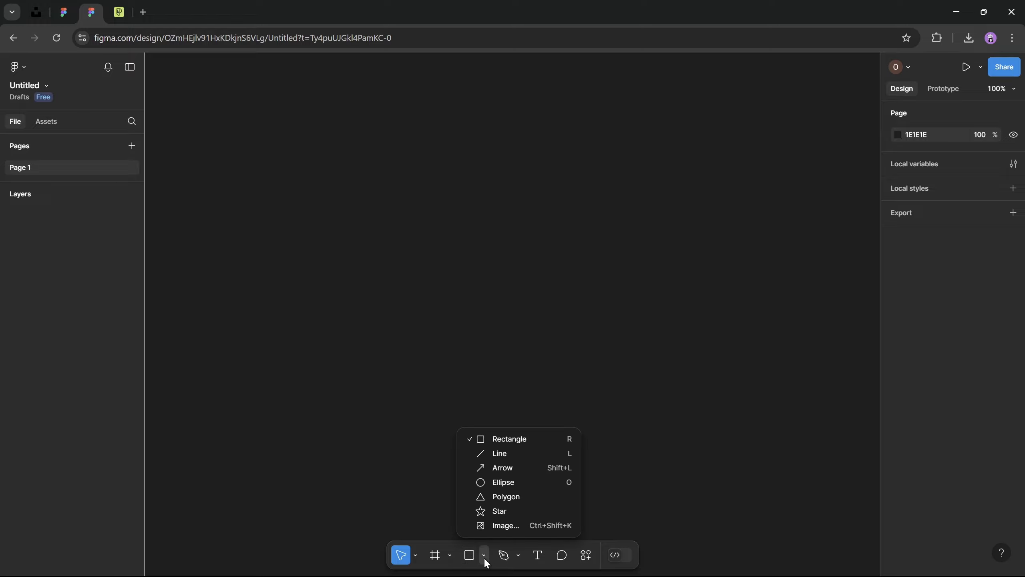
left_click(515, 497)
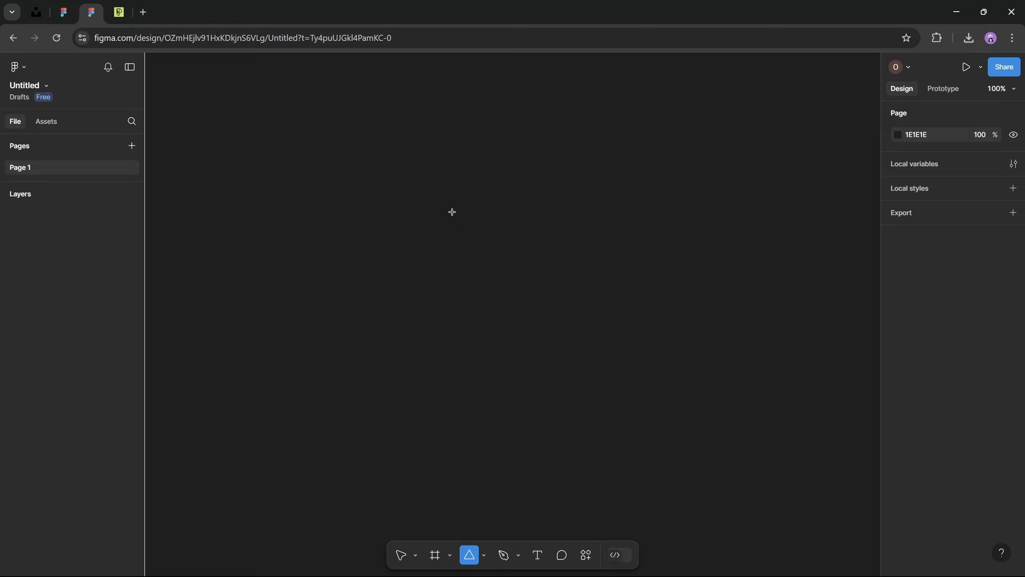
left_click_drag(437, 194, 721, 480)
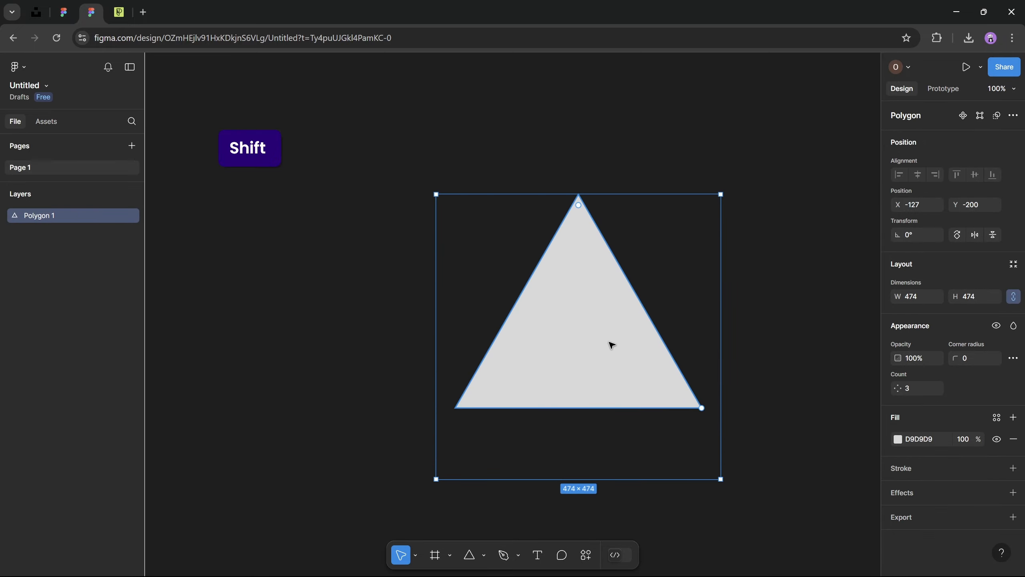
left_click_drag(611, 344, 552, 314)
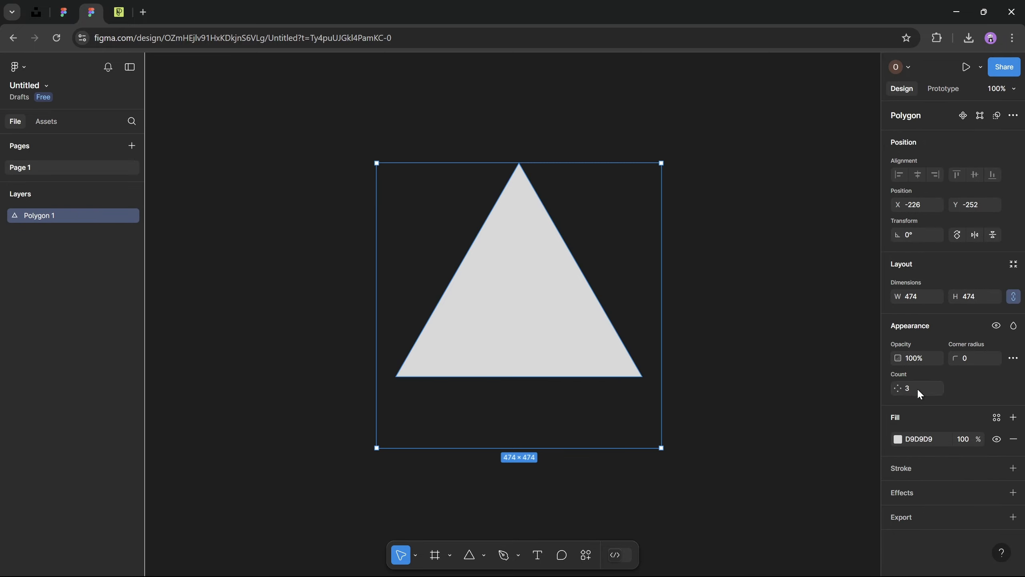
Step: Turn the polygon into a hexagon with a count of 6 and round its corners with a radius of 50
type("6")
key("Return")
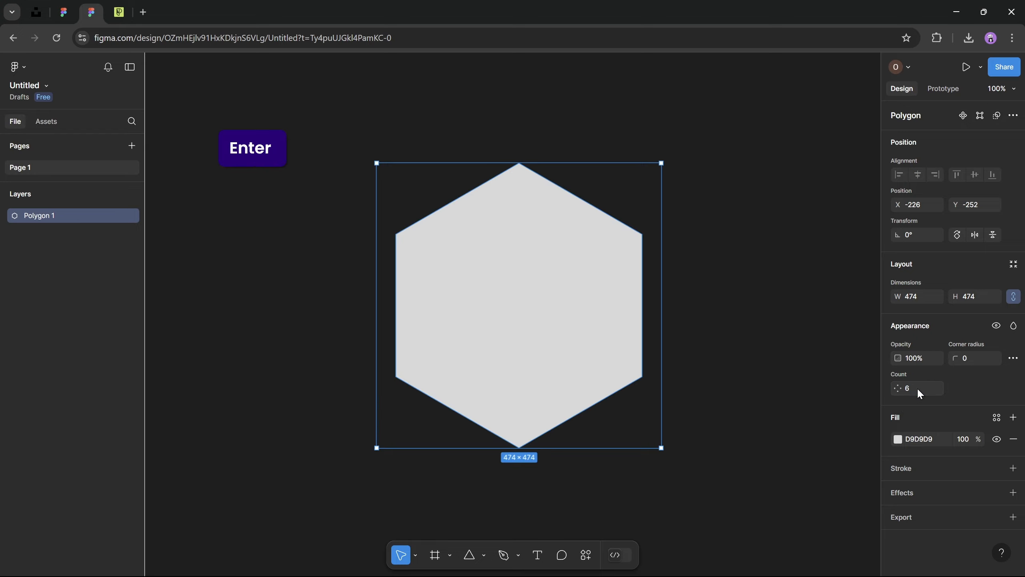
left_click(976, 363)
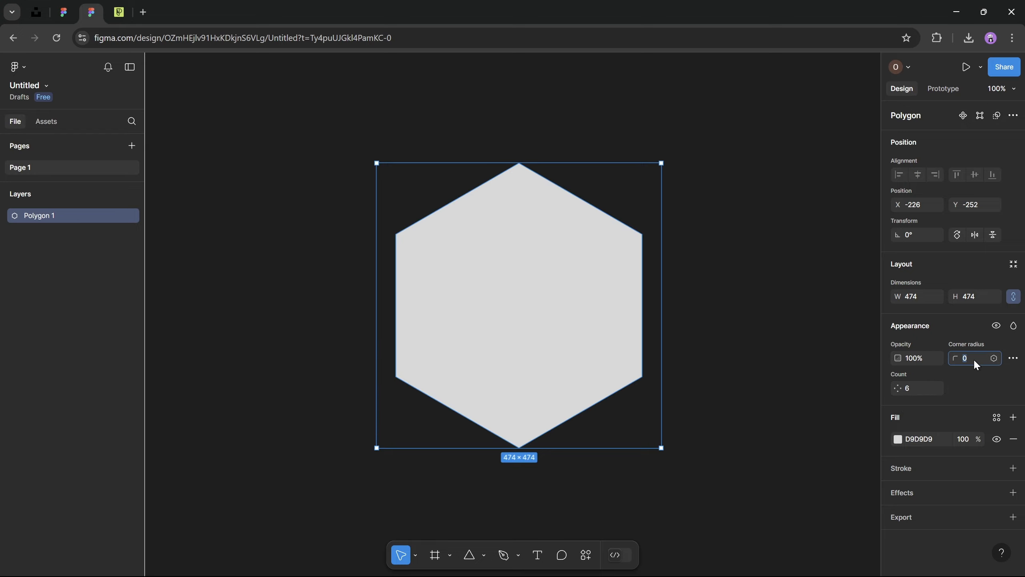
type("50")
key("Return")
left_click(720, 194)
left_click(517, 216)
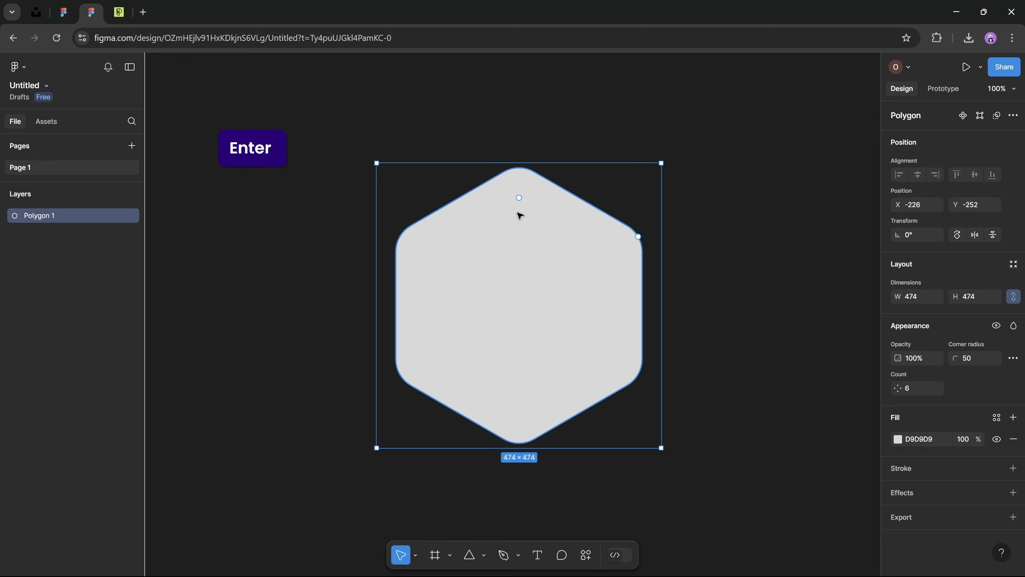